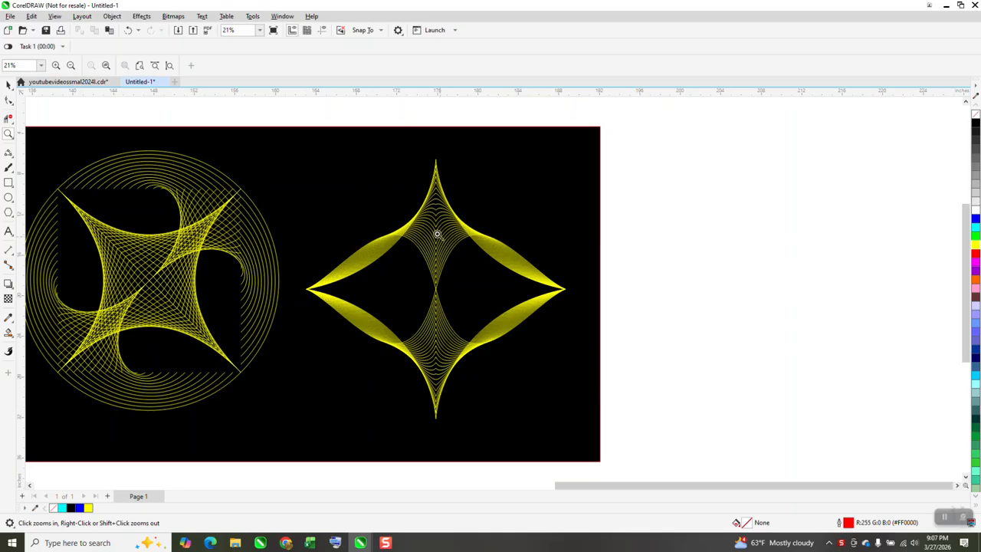
- Smart Fill the circle's lower-left quadrant, move the piece right of the black artwork, remove its fill and give it a black outline
{"action": "left_click_drag", "start_coordinate": [358, 156], "coordinate": [717, 430]}
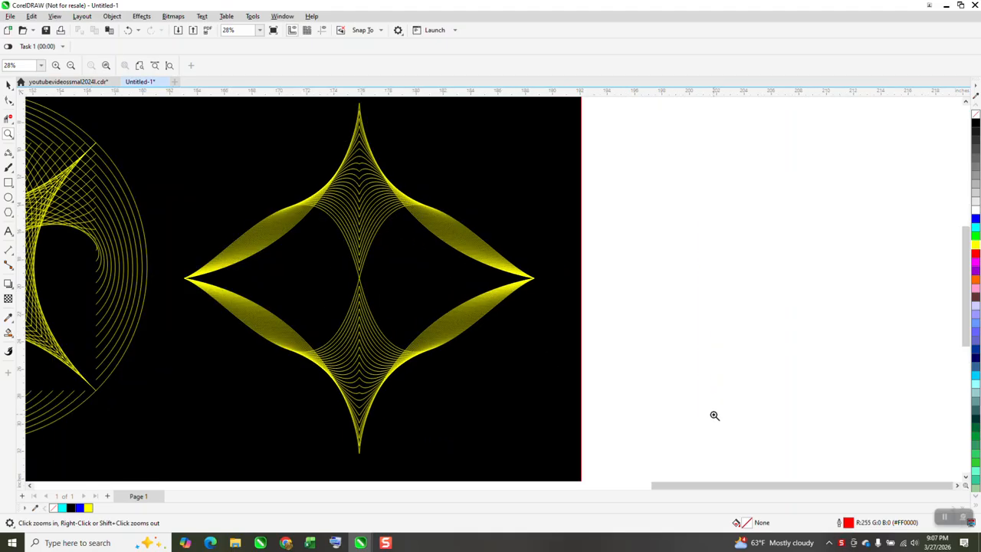
{"action": "scroll", "coordinate": [652, 289], "scroll_direction": "down", "scroll_amount": 5}
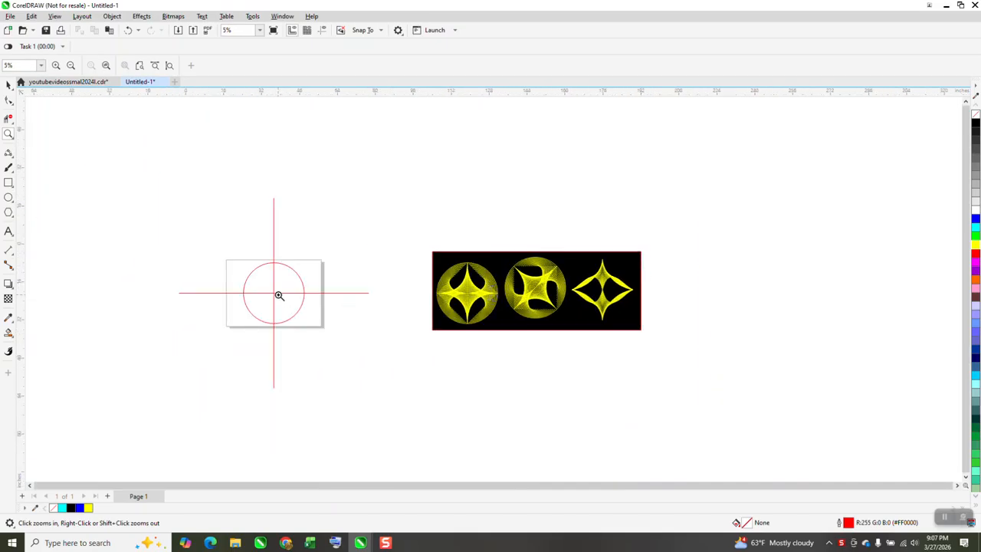
{"action": "left_click", "coordinate": [8, 333]}
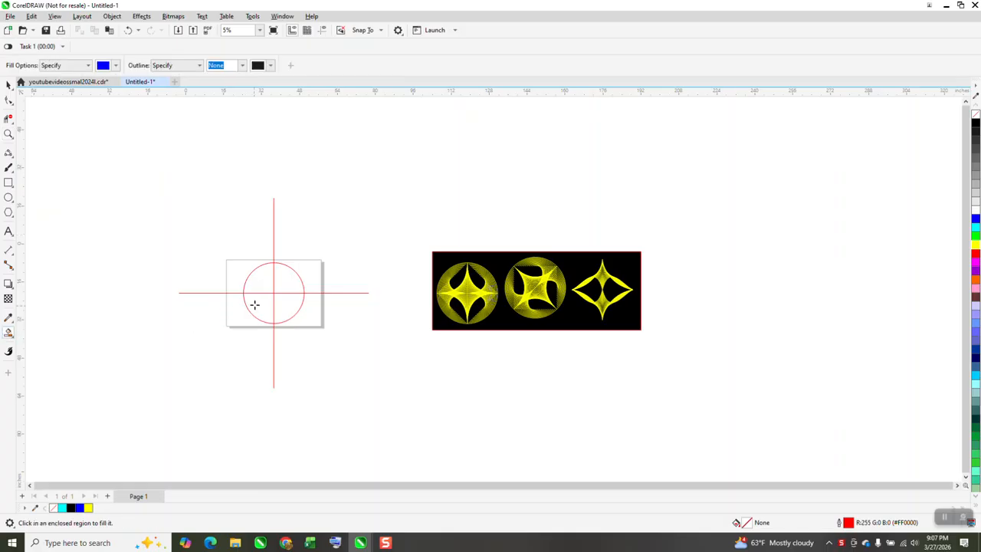
{"action": "left_click", "coordinate": [252, 306]}
{"action": "left_click", "coordinate": [7, 85]}
{"action": "left_click_drag", "start_coordinate": [267, 304], "coordinate": [699, 295]}
{"action": "left_click", "coordinate": [975, 115]}
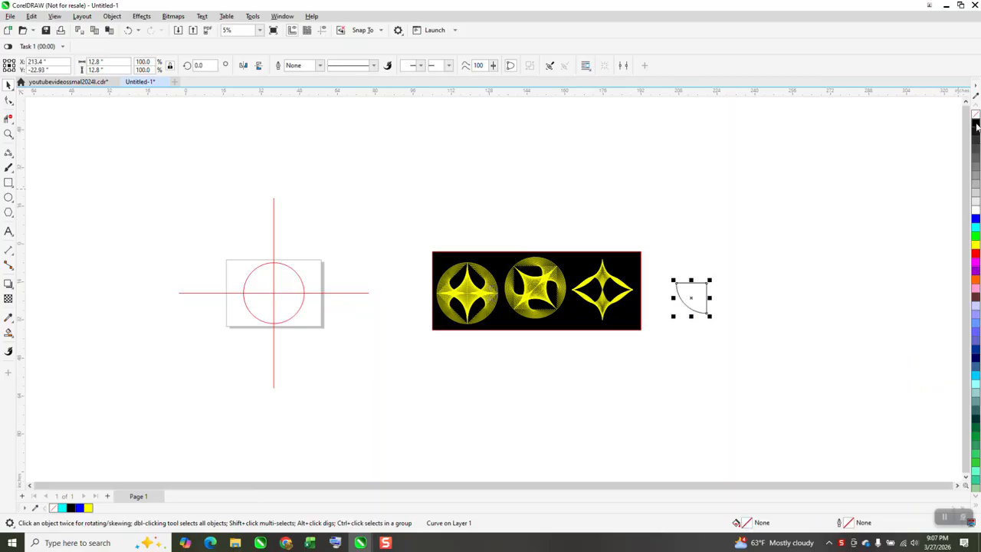
{"action": "left_click", "coordinate": [8, 133]}
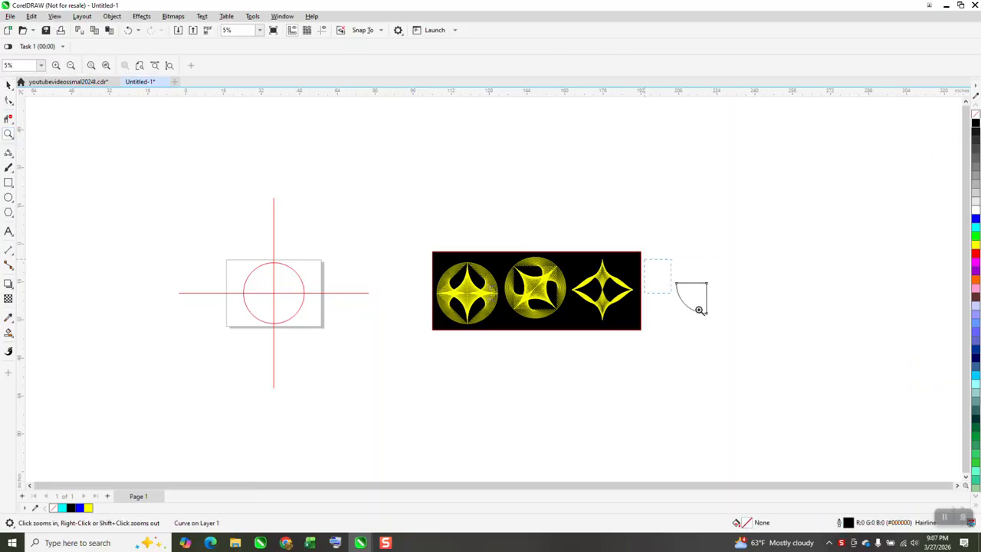
{"action": "left_click_drag", "start_coordinate": [646, 263], "coordinate": [790, 368]}
{"action": "left_click", "coordinate": [455, 261]}
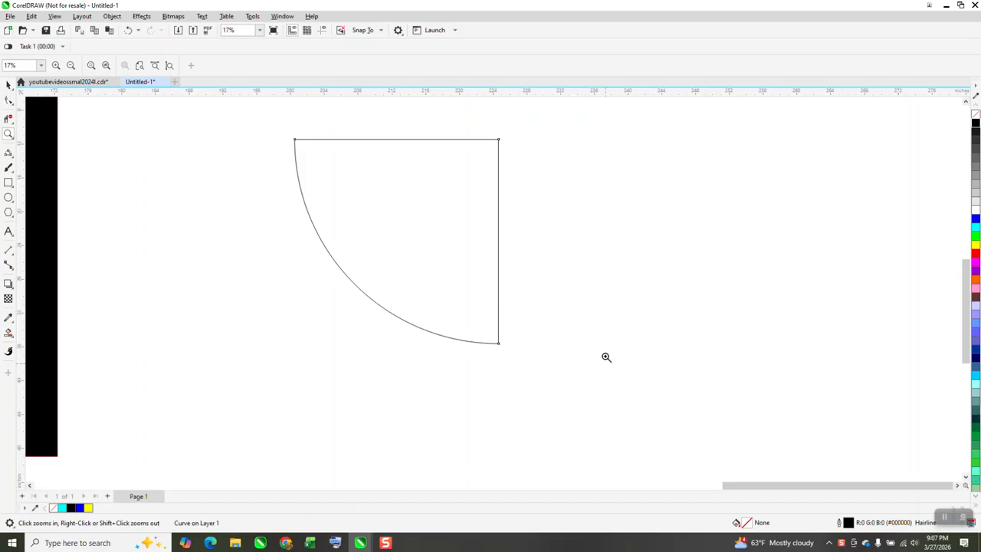
{"action": "left_click", "coordinate": [14, 158]}
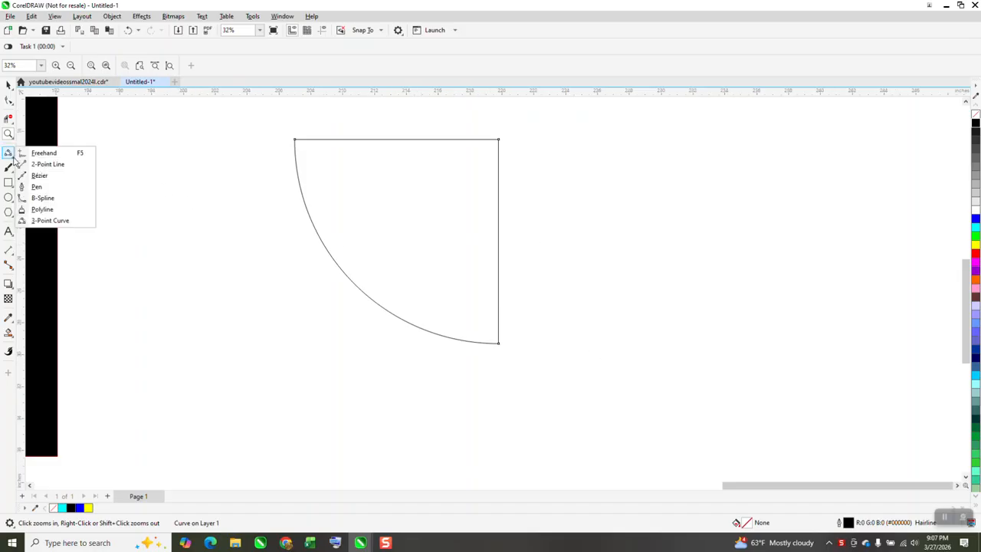
{"action": "left_click", "coordinate": [59, 220]}
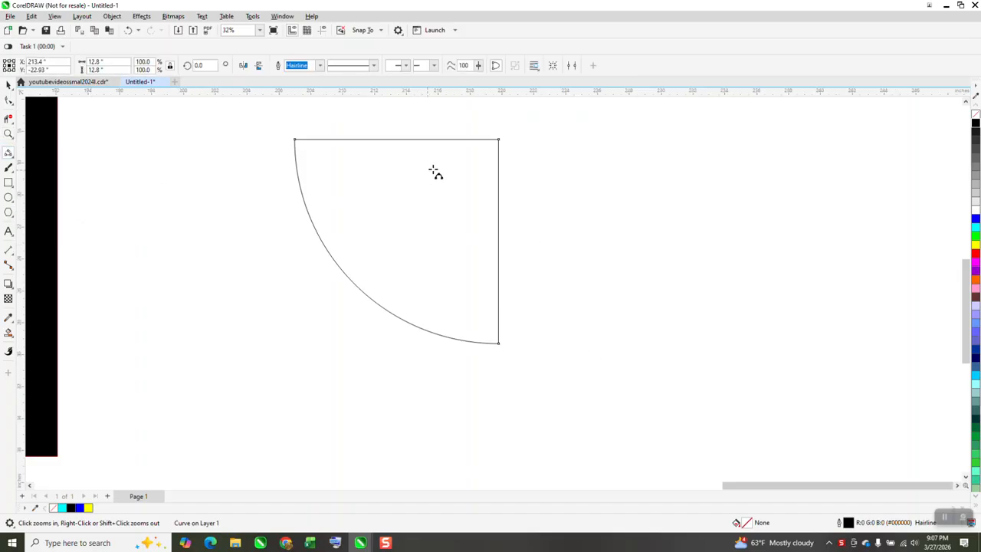
{"action": "left_click_drag", "start_coordinate": [499, 139], "coordinate": [368, 209]}
{"action": "key", "text": "Delete"}
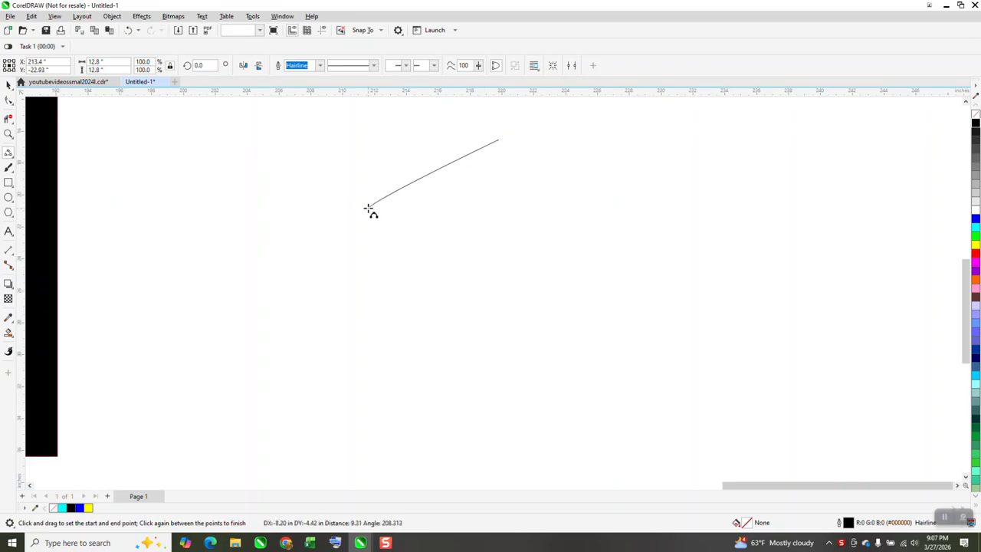
{"action": "left_click", "coordinate": [342, 217]}
{"action": "key", "text": "Delete"}
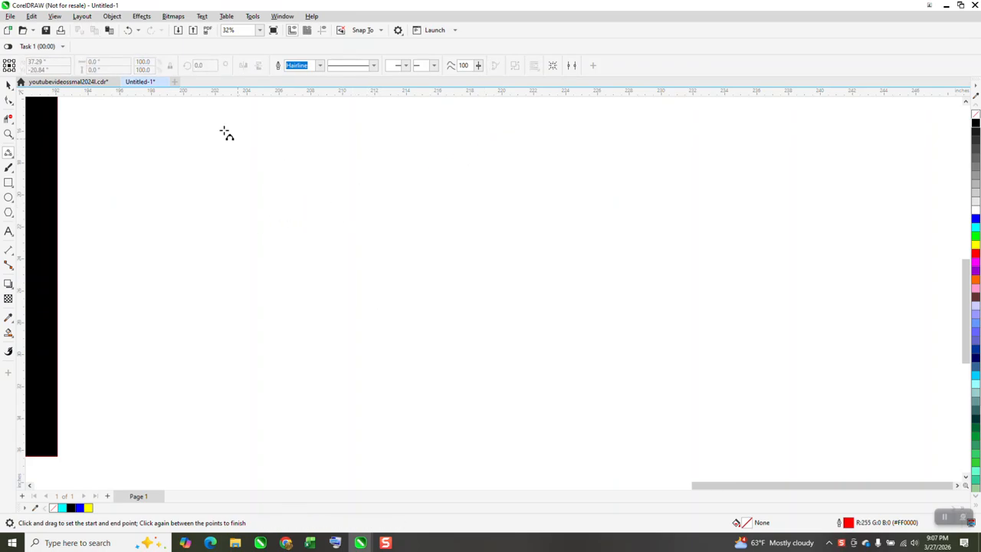
{"action": "left_click", "coordinate": [127, 31]}
{"action": "left_click", "coordinate": [128, 31]}
- Create a quarter-circle piece from the circle's lower-left quadrant with Smart Fill, place it beyond the black artwork, and set no fill and a black outline
{"action": "scroll", "coordinate": [326, 199], "scroll_direction": "down", "scroll_amount": 6}
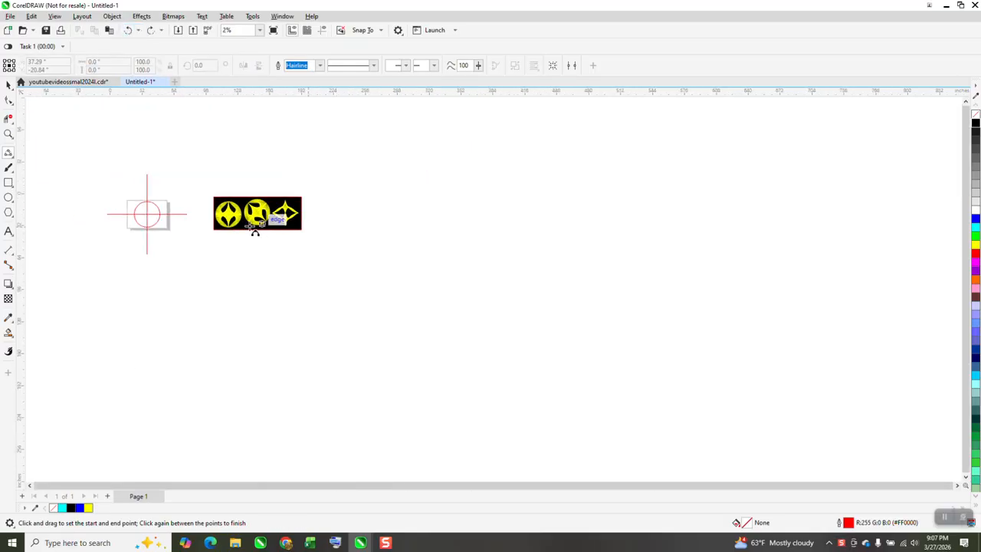
{"action": "left_click", "coordinate": [9, 332]}
{"action": "left_click", "coordinate": [154, 218]}
{"action": "left_click_drag", "start_coordinate": [142, 220], "coordinate": [361, 221]}
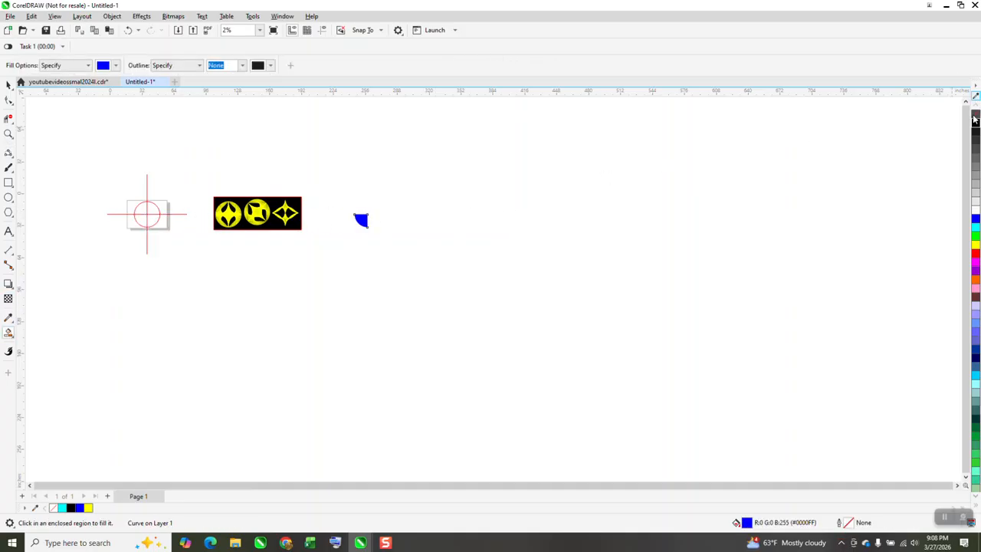
{"action": "left_click", "coordinate": [976, 114]}
{"action": "right_click", "coordinate": [975, 122]}
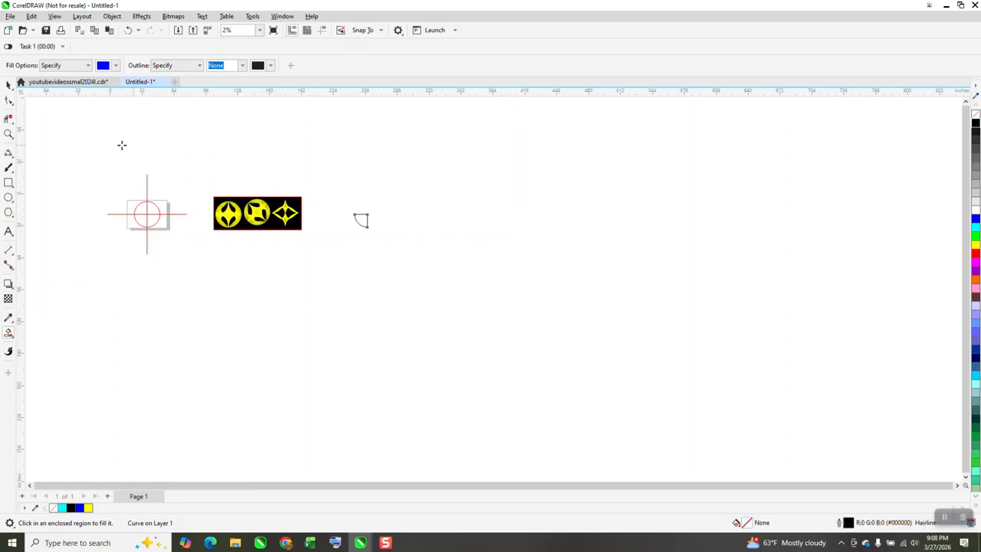
{"action": "left_click", "coordinate": [7, 134]}
{"action": "left_click", "coordinate": [400, 286]}
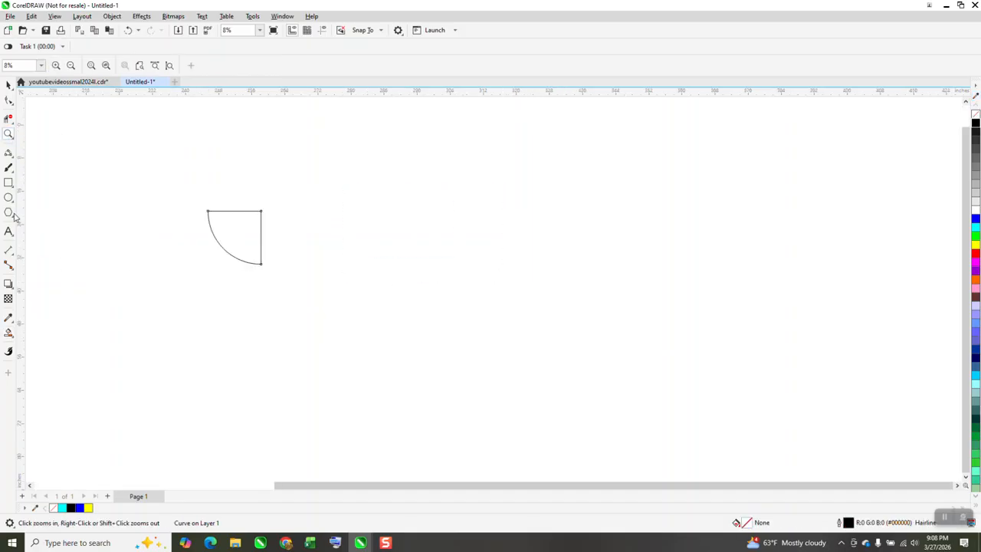
{"action": "left_click", "coordinate": [12, 161]}
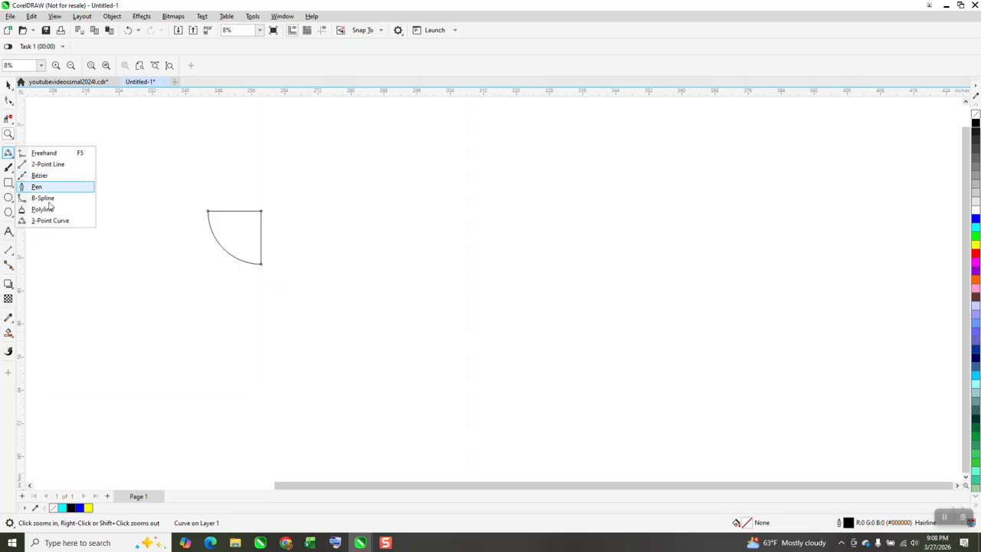
{"action": "left_click", "coordinate": [54, 227]}
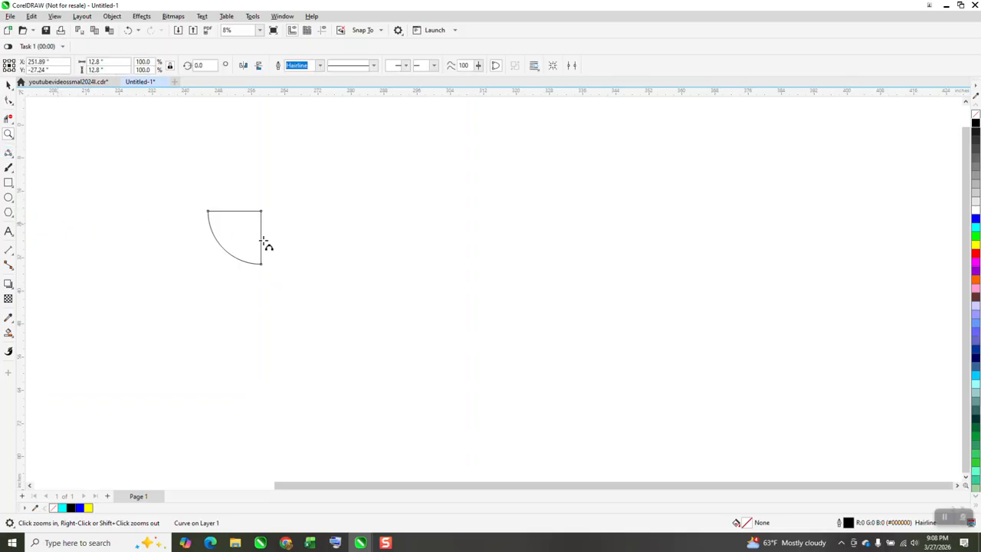
{"action": "left_click", "coordinate": [7, 134]}
{"action": "left_click", "coordinate": [391, 310]}
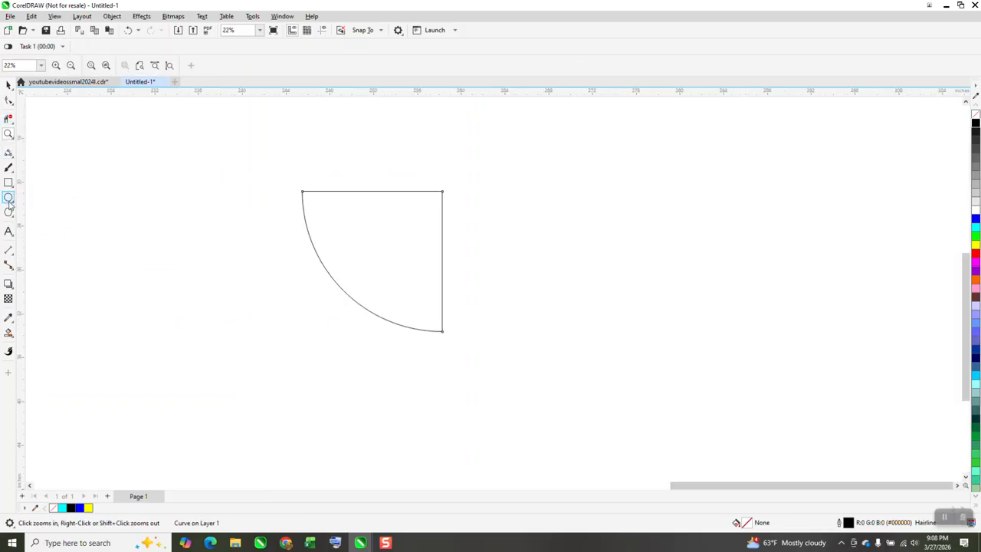
{"action": "left_click", "coordinate": [13, 156]}
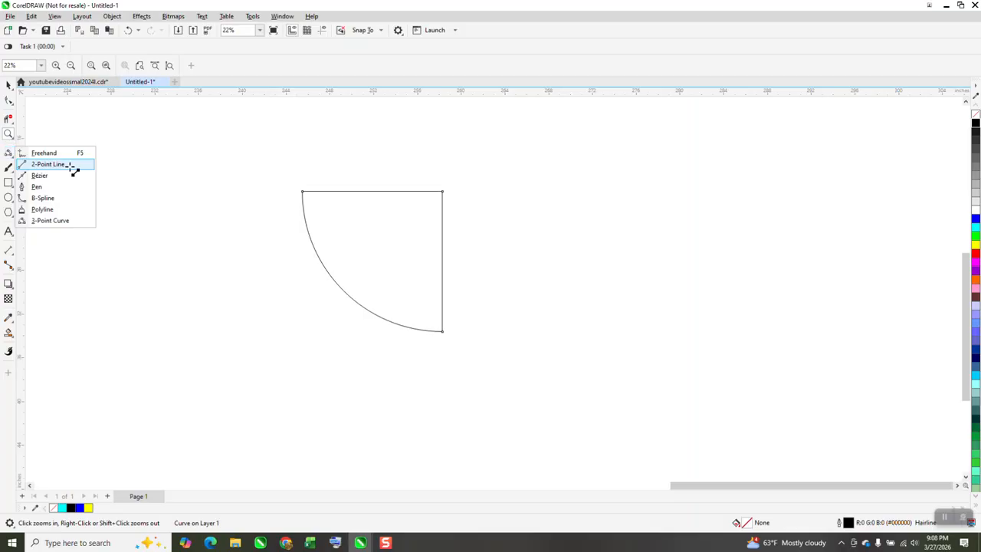
{"action": "left_click", "coordinate": [47, 164]}
{"action": "left_click_drag", "start_coordinate": [443, 191], "coordinate": [303, 192]}
{"action": "left_click", "coordinate": [9, 85]}
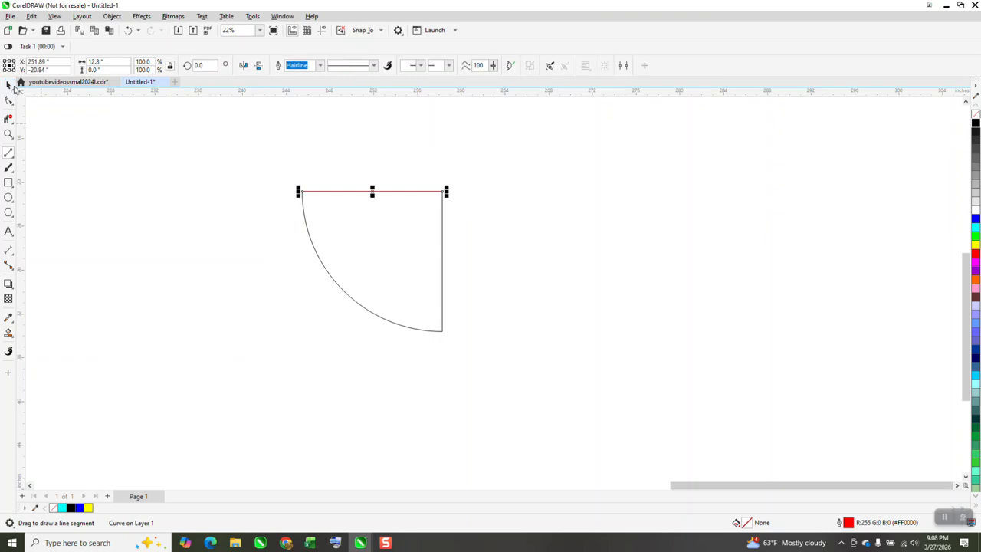
{"action": "left_click", "coordinate": [129, 30]}
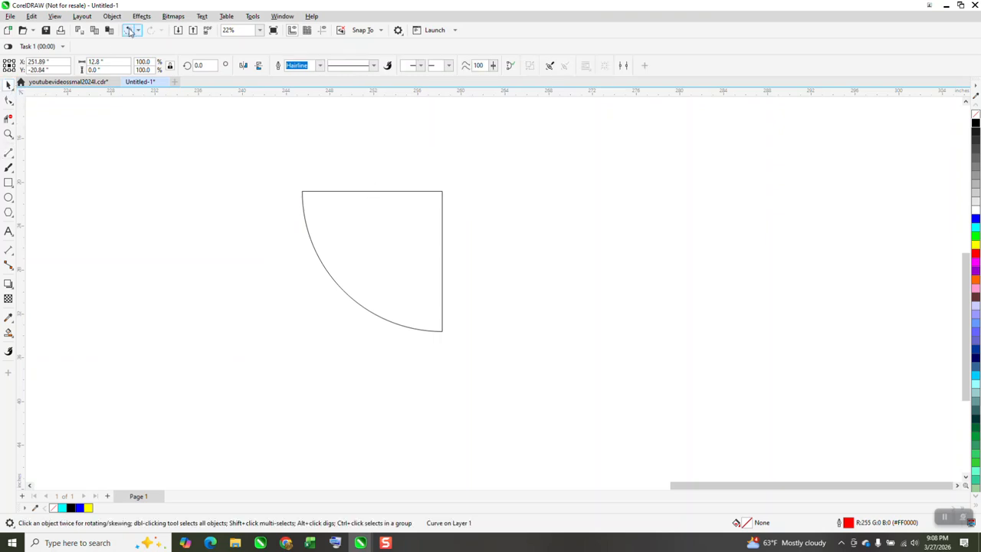
- Draw two inward-bowing 3-point curves spanning the quarter circle's straight edges, meeting at its square corner, the first about 12.8 by 4.93 inches
{"action": "left_click", "coordinate": [13, 158]}
{"action": "left_click", "coordinate": [43, 222]}
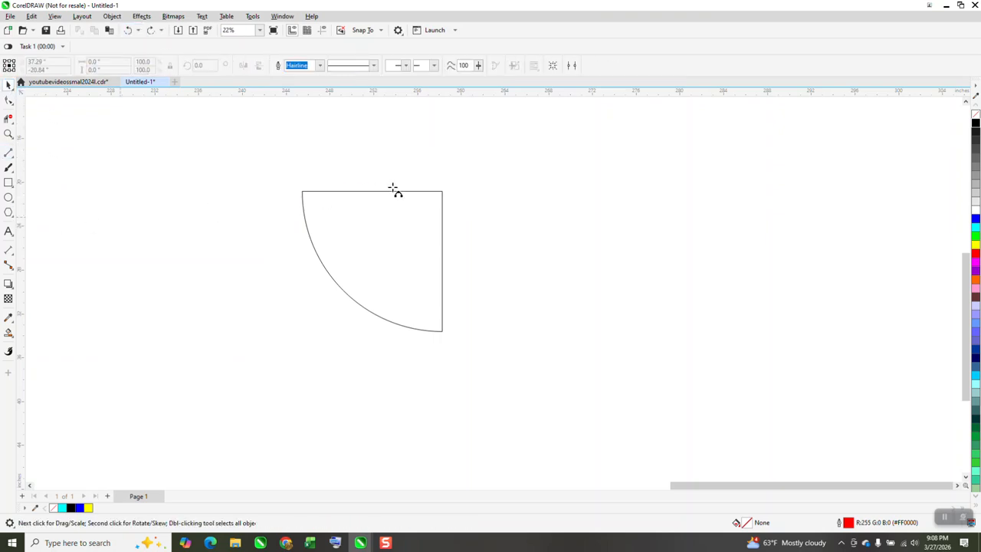
{"action": "left_click_drag", "start_coordinate": [442, 191], "coordinate": [303, 192]}
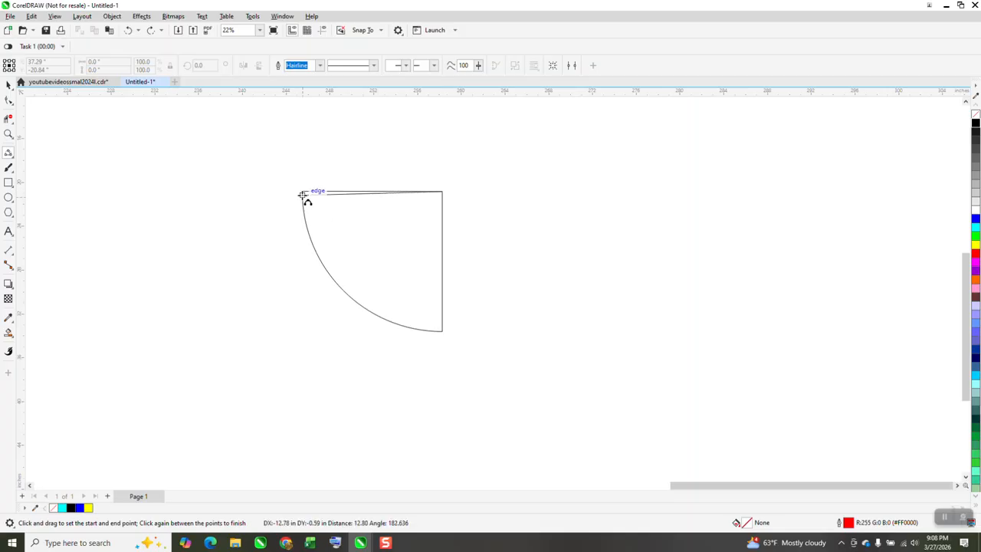
{"action": "left_click", "coordinate": [370, 246]}
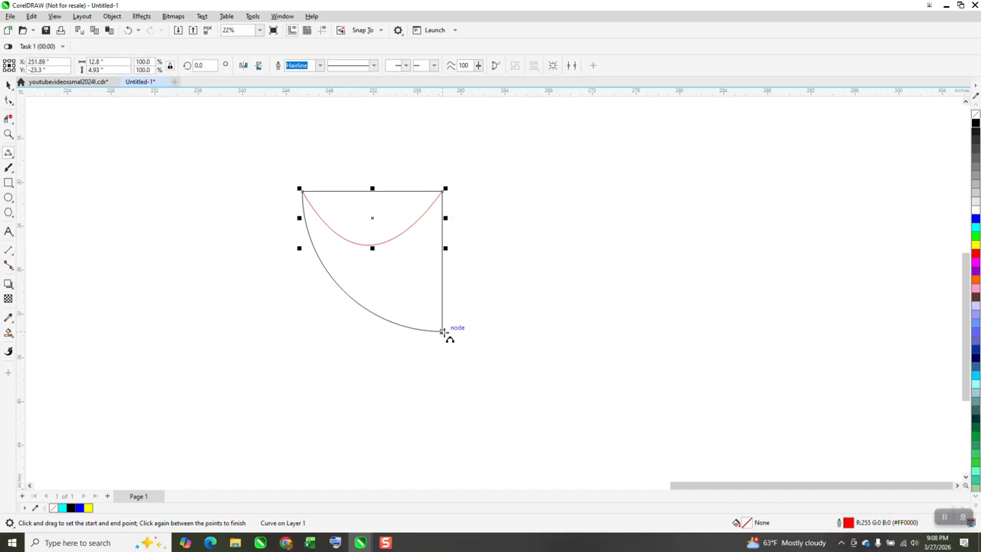
{"action": "left_click_drag", "start_coordinate": [442, 331], "coordinate": [444, 191]}
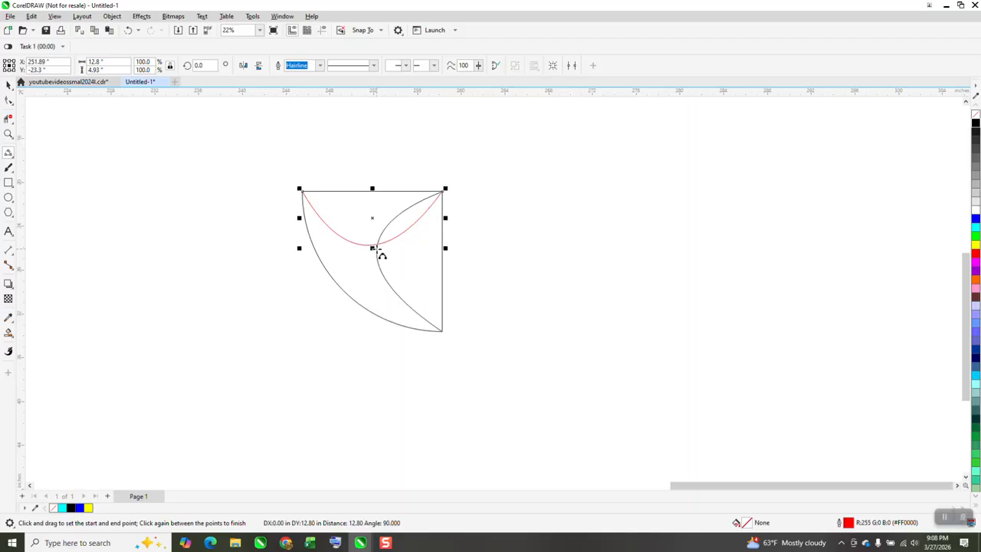
{"action": "left_click", "coordinate": [372, 246]}
- Nudge the quarter-circle outline to the right twice by 13 inches, clear of the two red curves
{"action": "left_click", "coordinate": [6, 85]}
{"action": "left_click", "coordinate": [379, 197]}
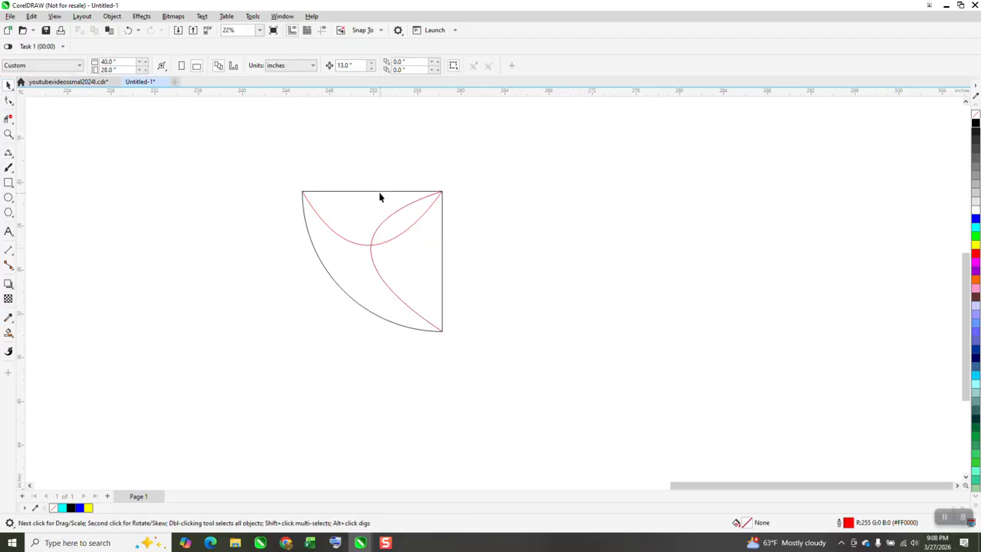
{"action": "left_click", "coordinate": [443, 223]}
{"action": "key", "text": "Right"}
{"action": "key", "text": "Right"}
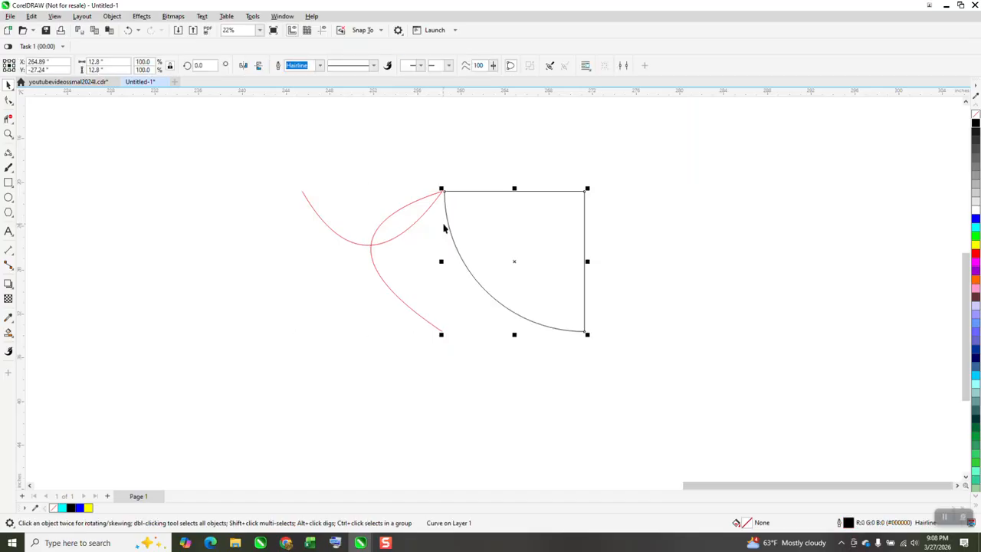
- Select the joined red curves and open the Blend settings
{"action": "left_click_drag", "start_coordinate": [266, 141], "coordinate": [582, 402]}
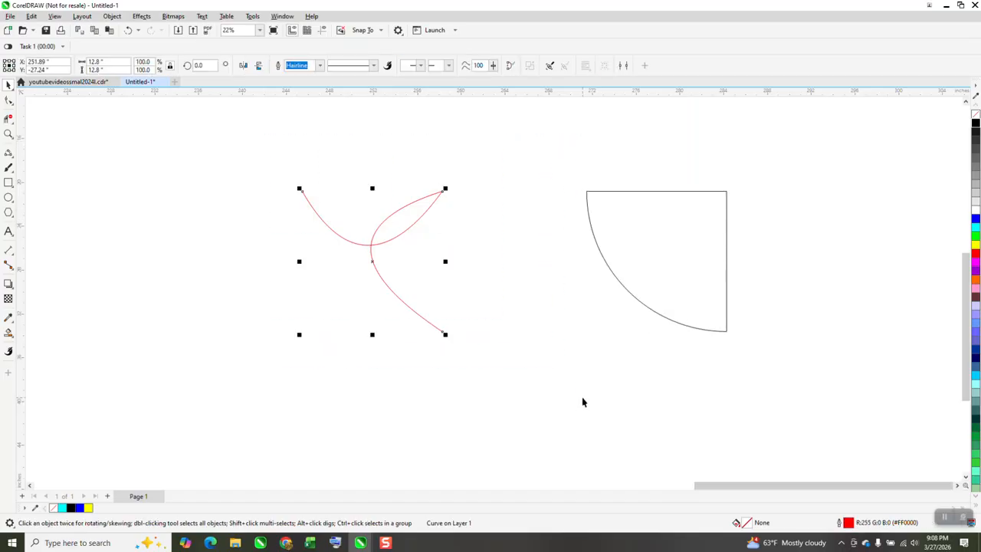
{"action": "left_click", "coordinate": [143, 17]}
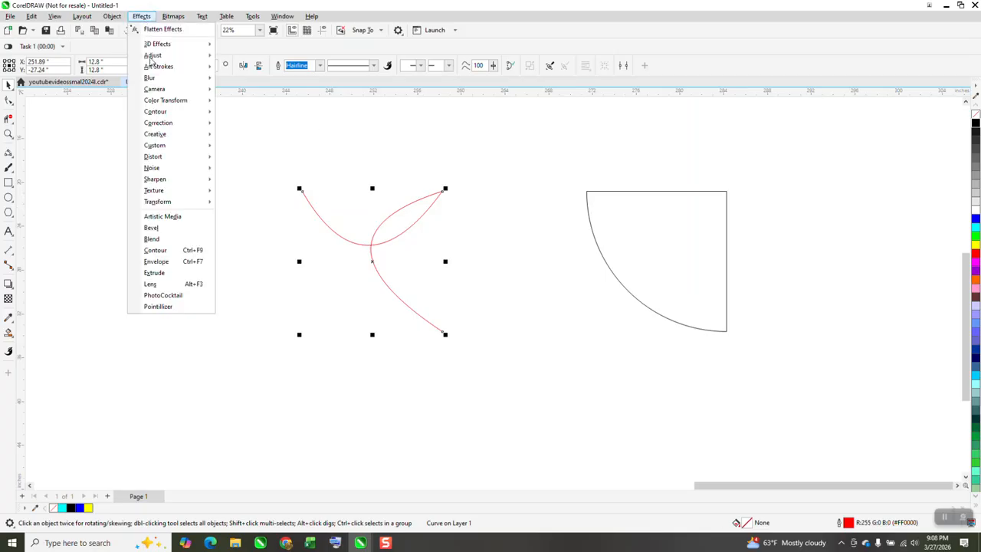
{"action": "left_click", "coordinate": [170, 240]}
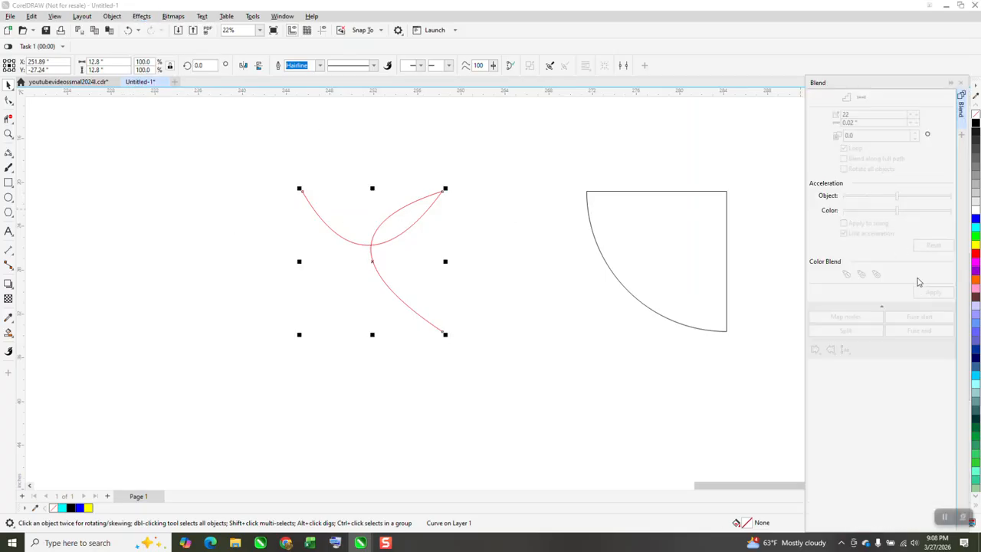
{"action": "left_click", "coordinate": [438, 213]}
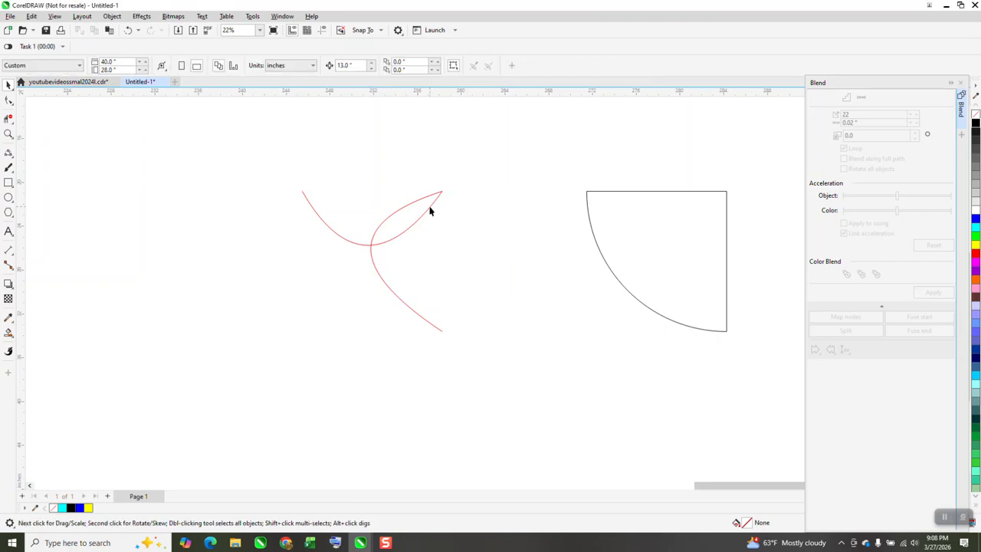
{"action": "left_click", "coordinate": [430, 211]}
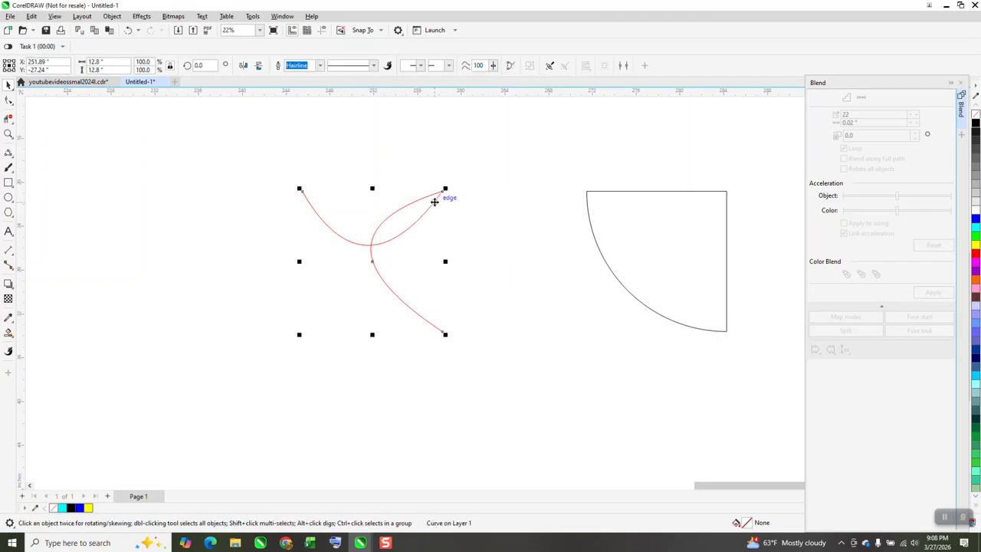
- Break the red curve at the node where its two arcs meet, and break it apart into separate objects
{"action": "left_click", "coordinate": [9, 99]}
{"action": "right_click", "coordinate": [443, 193]}
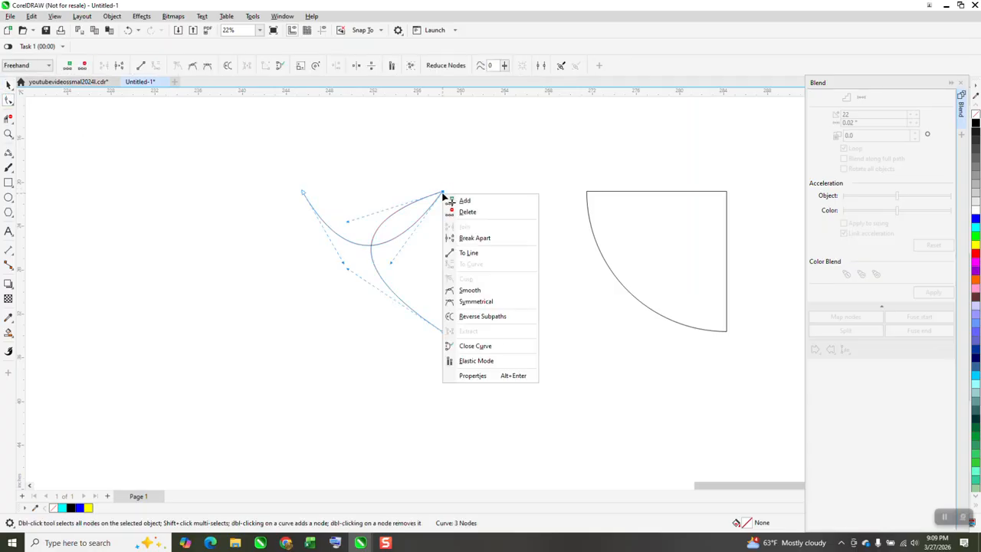
{"action": "left_click", "coordinate": [488, 244]}
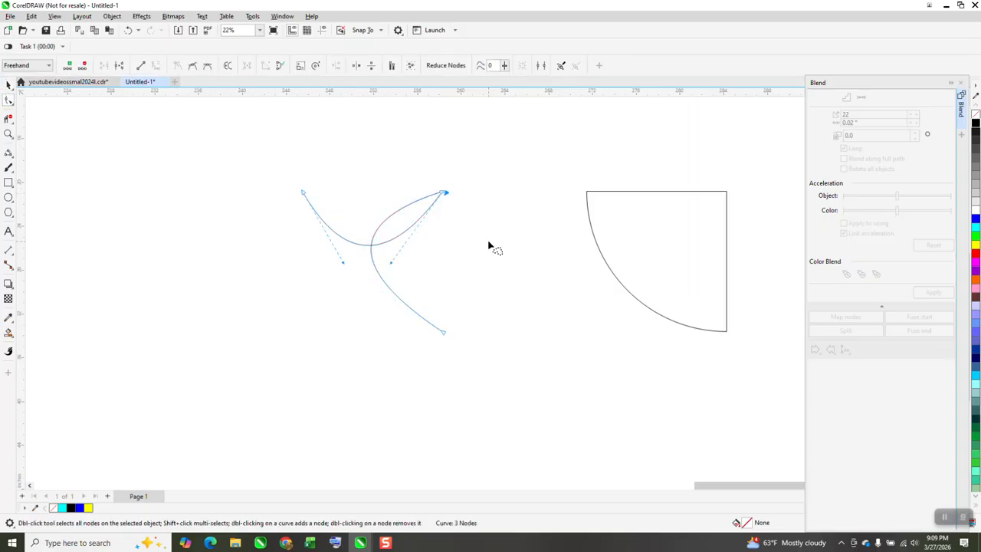
{"action": "left_click", "coordinate": [112, 16]}
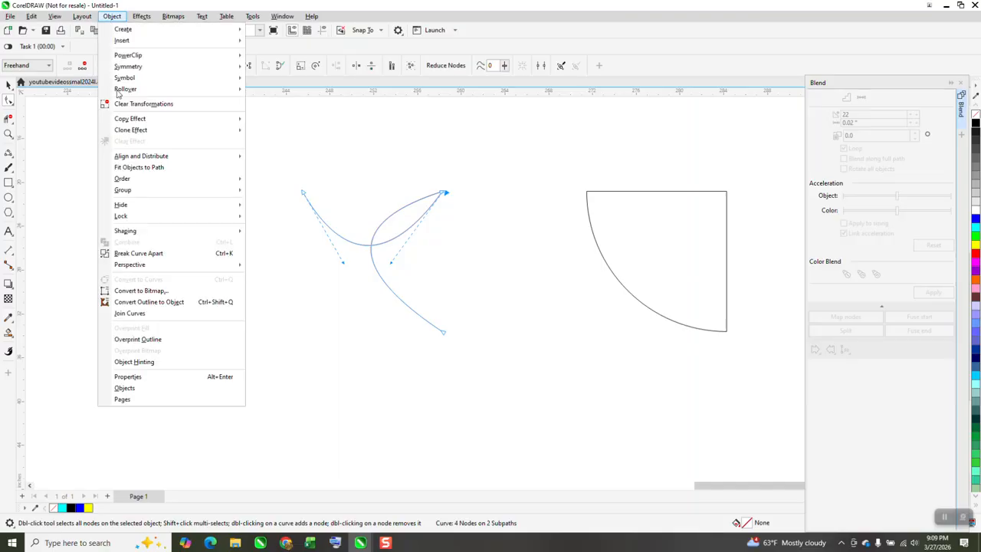
{"action": "left_click", "coordinate": [148, 253]}
- Try a 22-step blend between the two separated red arcs, and undo it
{"action": "left_click_drag", "start_coordinate": [190, 123], "coordinate": [335, 255]}
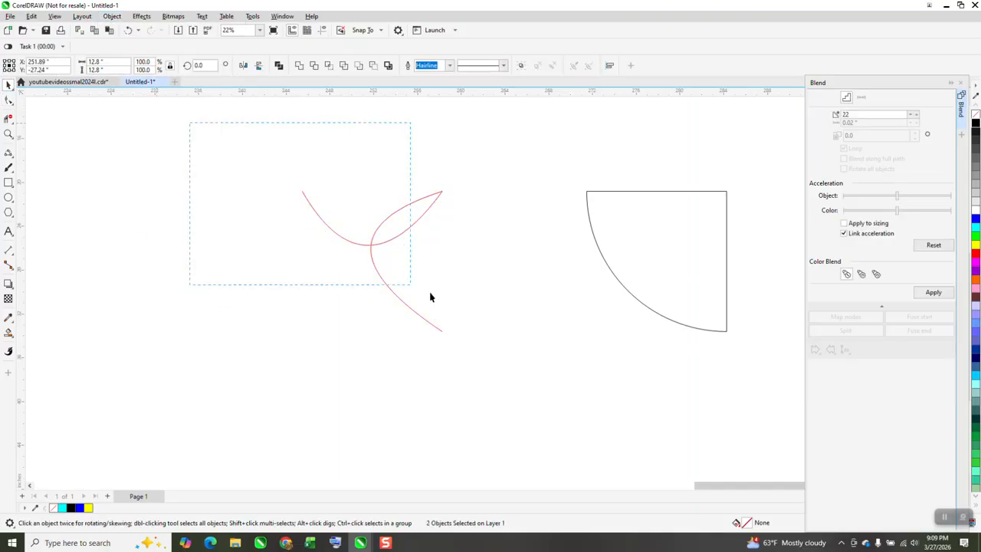
{"action": "left_click_drag", "start_coordinate": [539, 379], "coordinate": [541, 379]}
{"action": "left_click", "coordinate": [932, 294]}
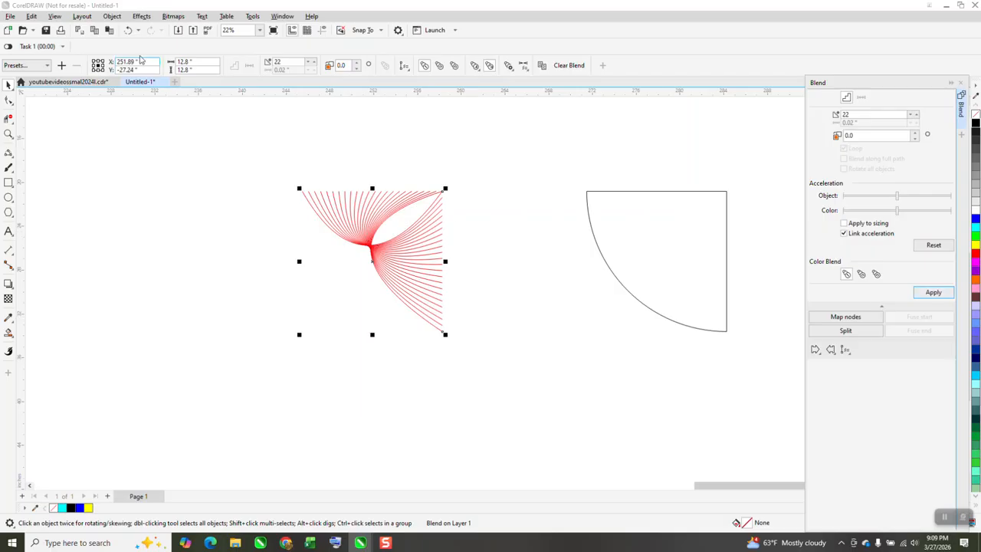
{"action": "left_click", "coordinate": [126, 31]}
{"action": "left_click", "coordinate": [127, 30]}
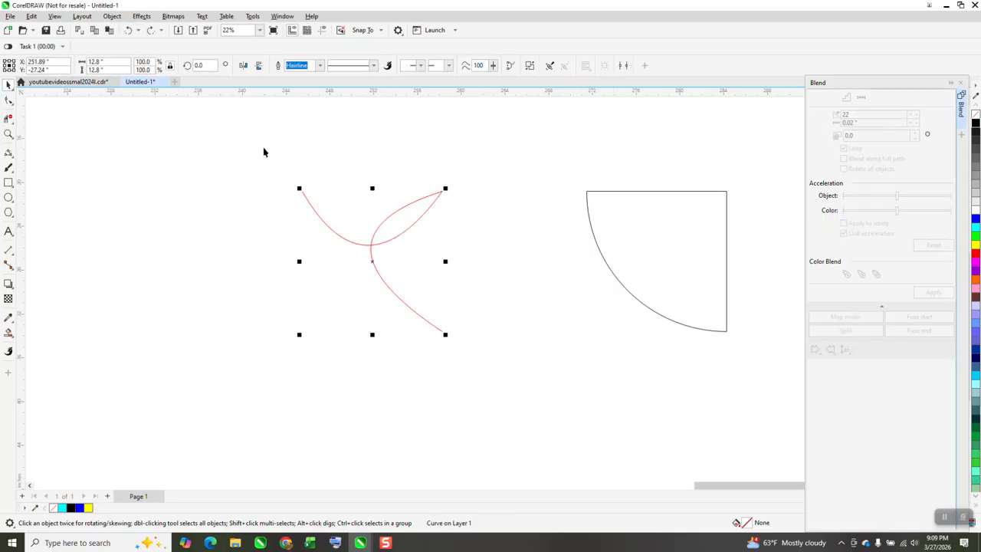
- Nudge the quarter-circle outline left twice by 13 inches back over the red curves, and delete the curves
{"action": "left_click", "coordinate": [659, 239]}
{"action": "key", "text": "Left"}
{"action": "key", "text": "Left"}
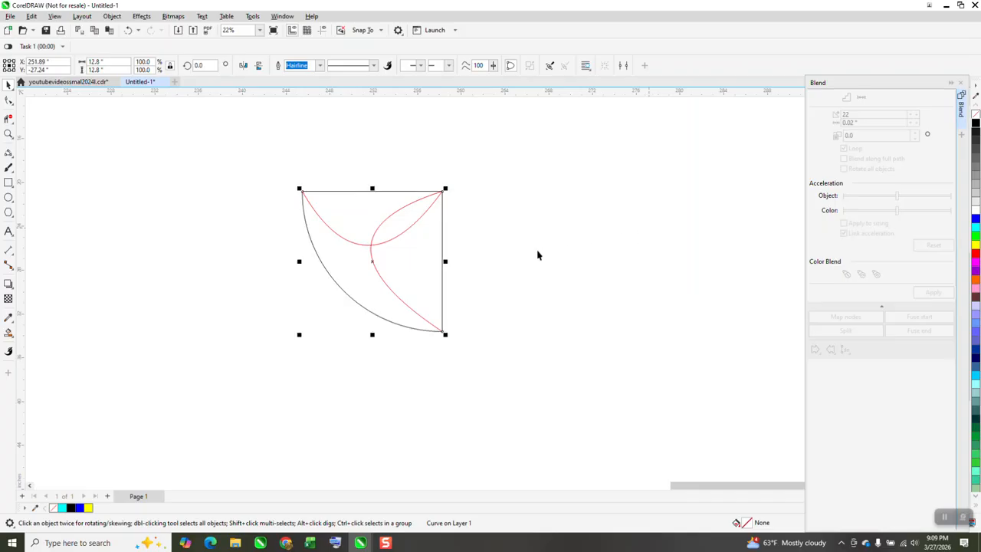
{"action": "left_click", "coordinate": [252, 242]}
{"action": "left_click", "coordinate": [383, 278]}
{"action": "key", "text": "Delete"}
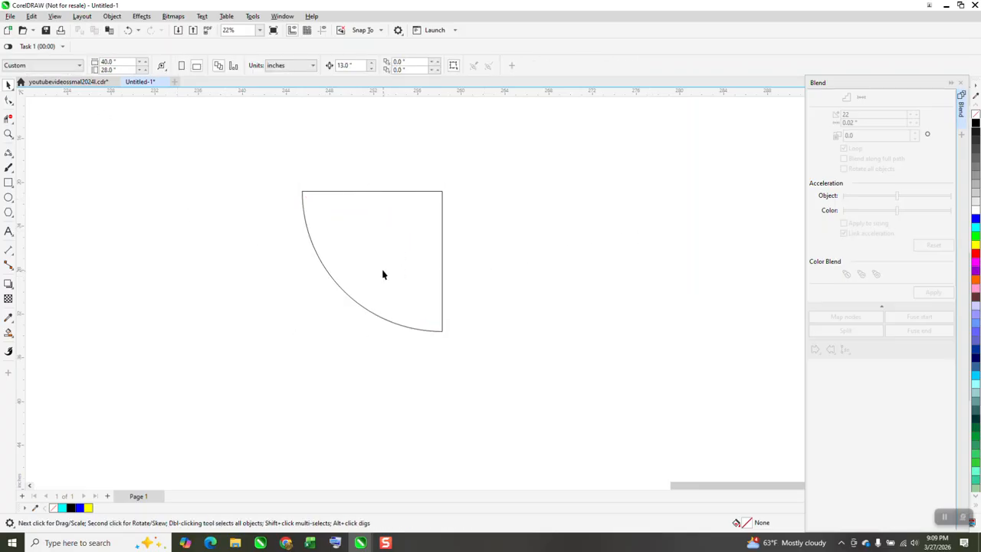
- Draw a 3-point curve about 10.63 by 5.89 inches from the vertical edge to the arc, and another joining the arc's two ends
{"action": "left_click", "coordinate": [12, 158]}
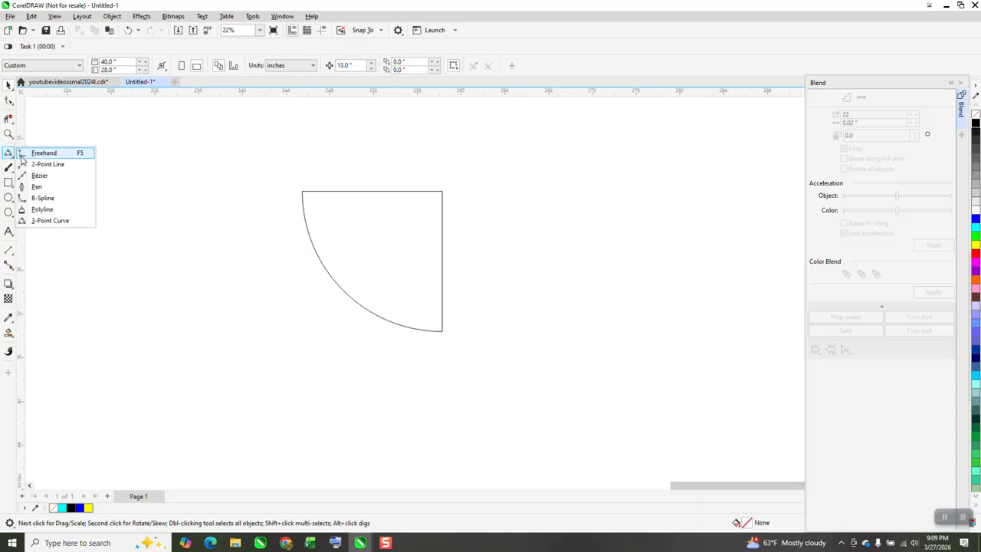
{"action": "left_click", "coordinate": [51, 221]}
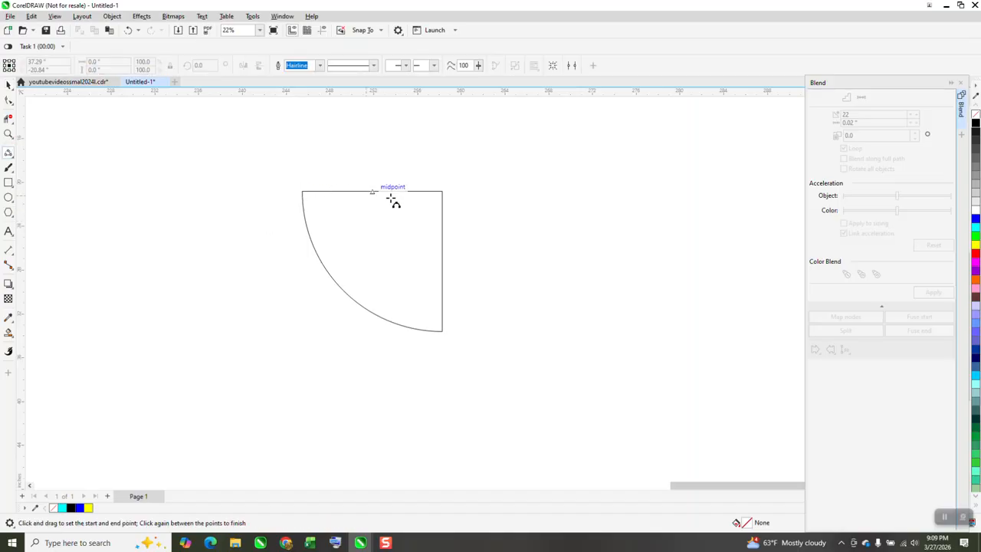
{"action": "left_click_drag", "start_coordinate": [443, 220], "coordinate": [329, 269]}
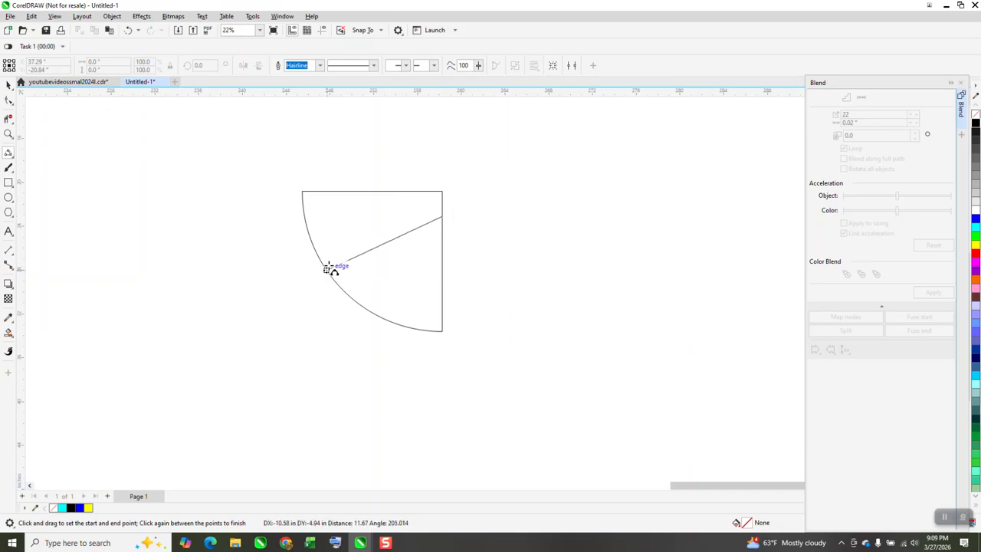
{"action": "left_click", "coordinate": [344, 217]}
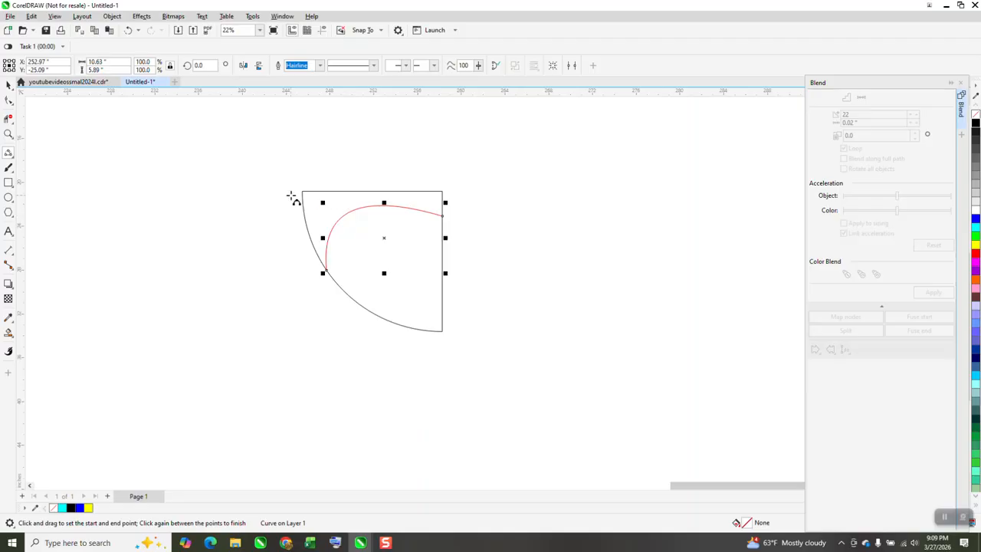
{"action": "left_click_drag", "start_coordinate": [302, 192], "coordinate": [444, 333]}
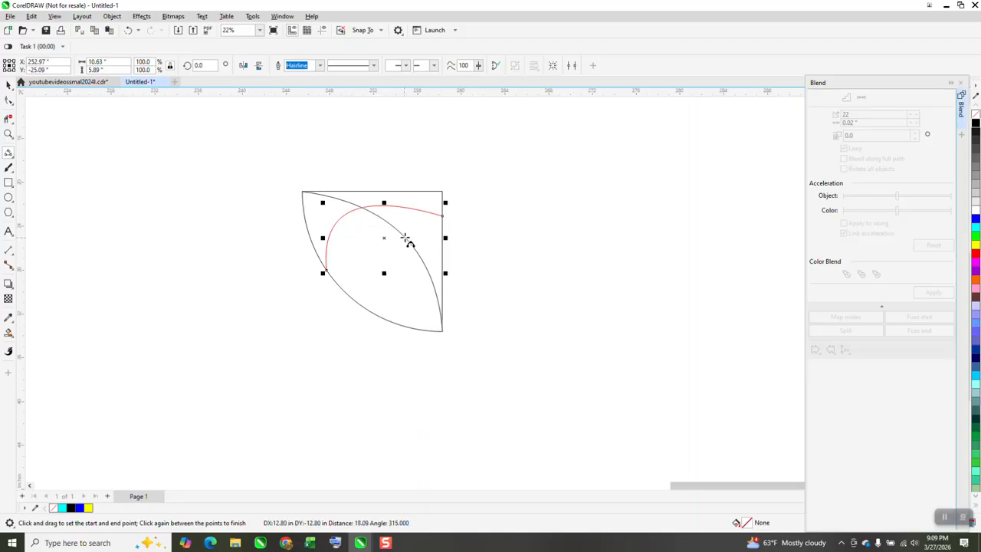
{"action": "left_click", "coordinate": [407, 239]}
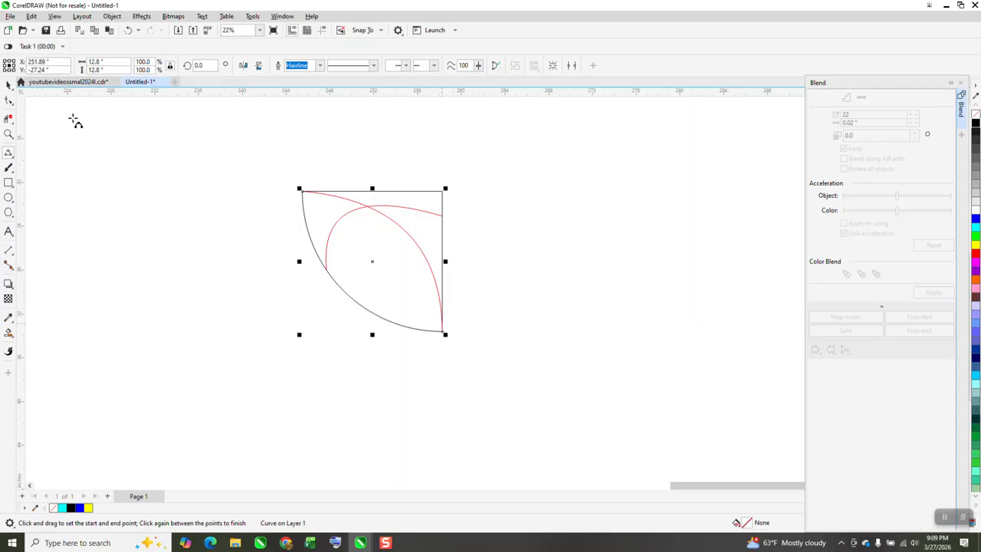
- Nudge the quarter-circle outline right twice by 13 inches, and blend the two red curves with 22 steps
{"action": "left_click", "coordinate": [359, 143]}
{"action": "left_click", "coordinate": [439, 191]}
{"action": "key", "text": "Right"}
{"action": "key", "text": "Right"}
{"action": "left_click_drag", "start_coordinate": [278, 149], "coordinate": [563, 373]}
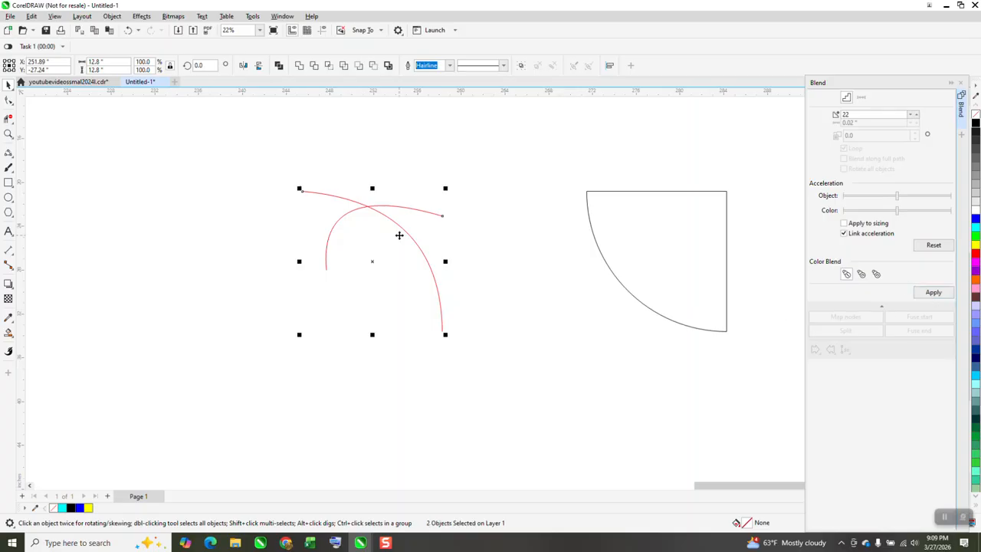
{"action": "left_click", "coordinate": [927, 293]}
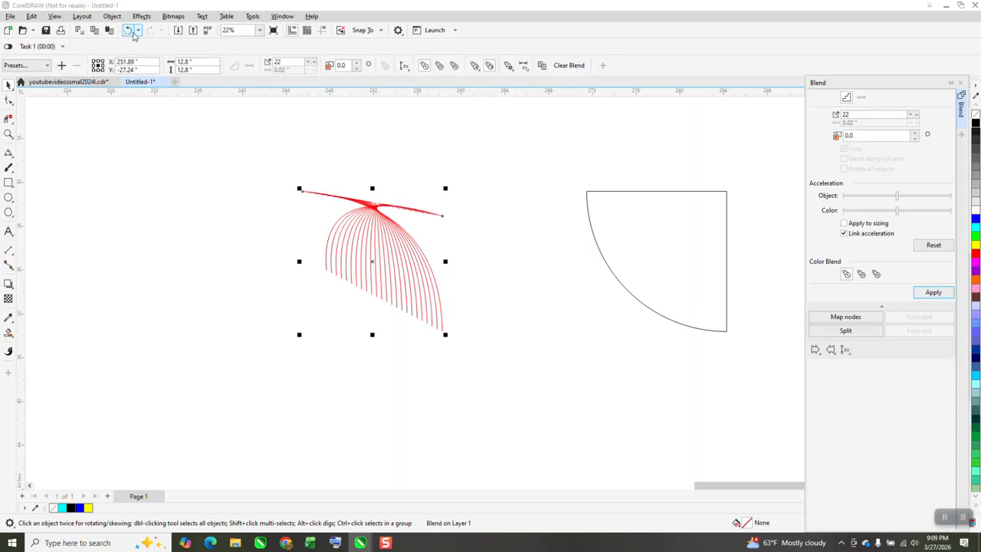
- Examine the line pattern of the yellow diamond-shaped reference ornament on the black panel
{"action": "scroll", "coordinate": [568, 277], "scroll_direction": "down", "scroll_amount": 2}
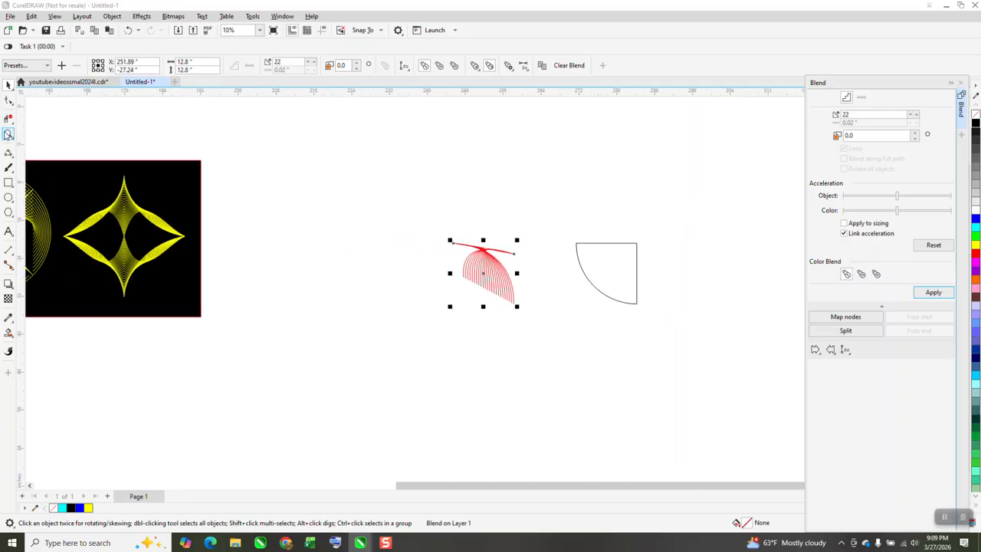
{"action": "left_click", "coordinate": [8, 134]}
{"action": "left_click_drag", "start_coordinate": [105, 172], "coordinate": [246, 272]}
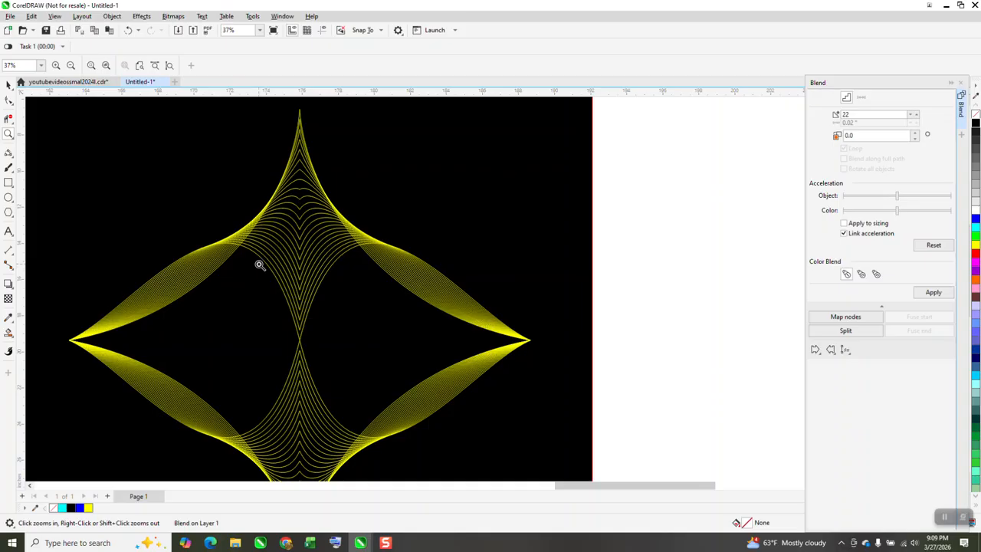
{"action": "scroll", "coordinate": [259, 265], "scroll_direction": "down", "scroll_amount": 4}
{"action": "left_click", "coordinate": [8, 85]}
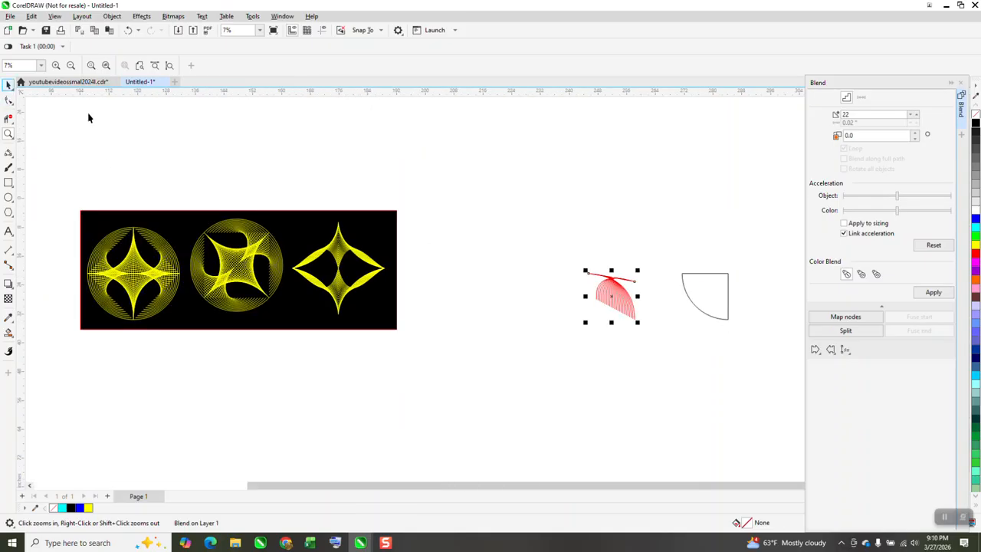
- Nudge the quarter-circle outline left twice by 13 inches over the red blend, and move it back
{"action": "left_click", "coordinate": [698, 304]}
{"action": "key", "text": "Left"}
{"action": "key", "text": "Left"}
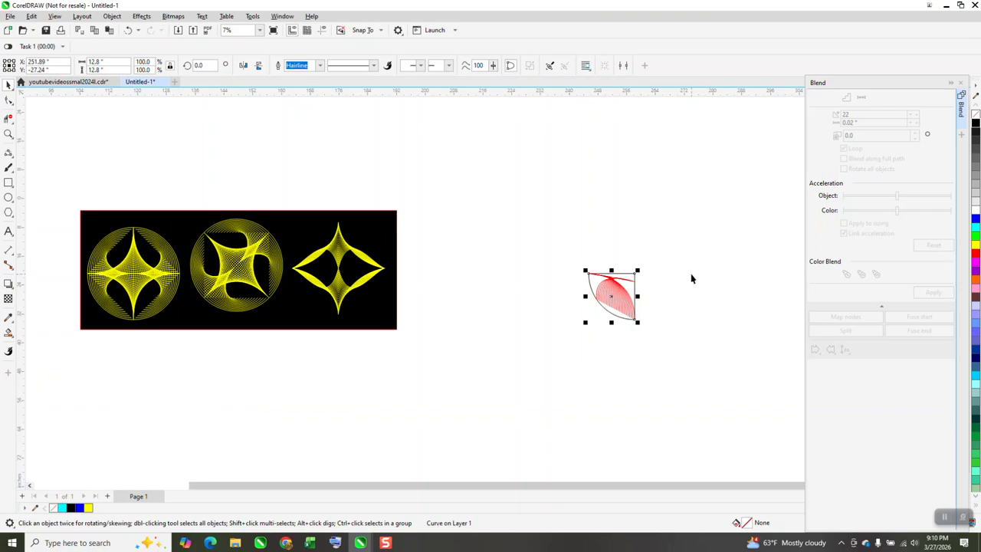
{"action": "key", "text": "Right"}
{"action": "key", "text": "Right"}
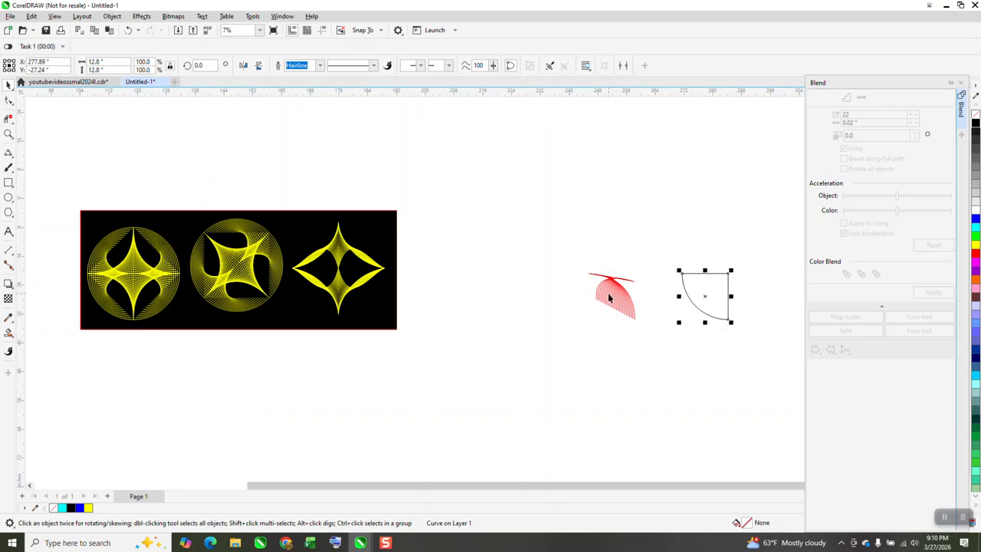
- Delete the red blend, and nudge the quarter-circle outline left three times by 13 inches
{"action": "left_click", "coordinate": [609, 294]}
{"action": "key", "text": "Delete"}
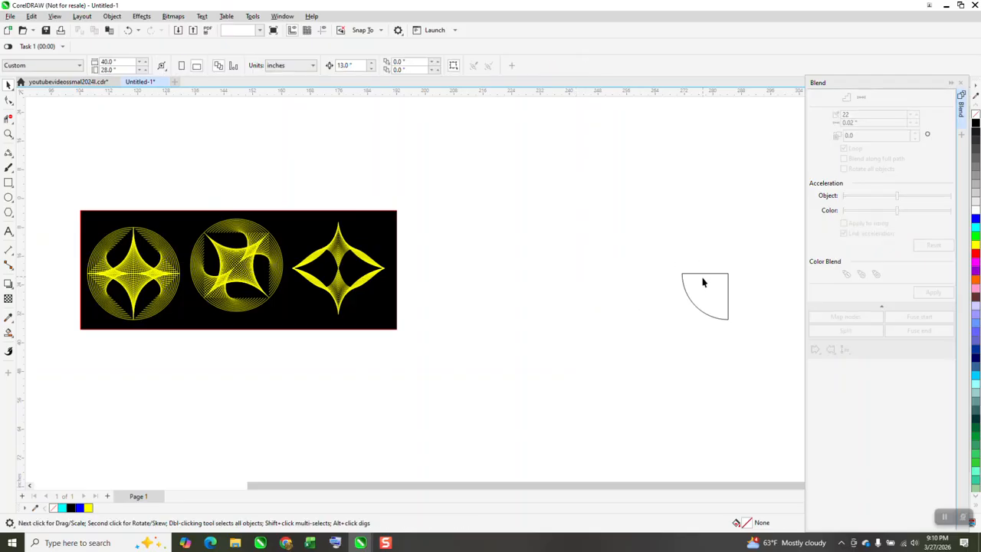
{"action": "left_click", "coordinate": [703, 283]}
{"action": "key", "text": "Left"}
{"action": "key", "text": "Left"}
{"action": "key", "text": "Left"}
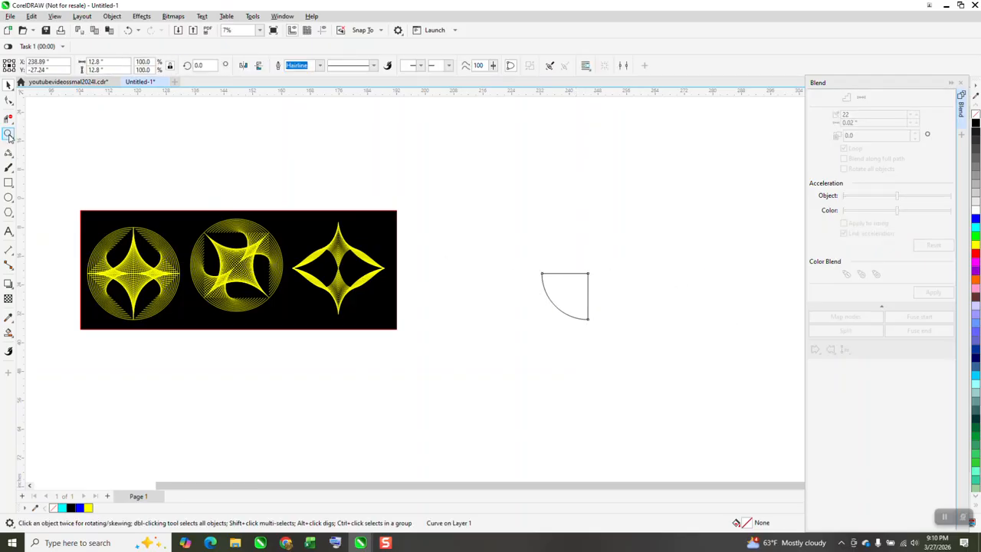
- Draw an inward-bowing 3-point curve about 12.8 by 5.53 inches across the quarter circle's horizontal edge, and another joining the arc's two ends
{"action": "left_click", "coordinate": [8, 136]}
{"action": "left_click", "coordinate": [548, 285]}
{"action": "left_click", "coordinate": [17, 163]}
{"action": "left_click", "coordinate": [61, 219]}
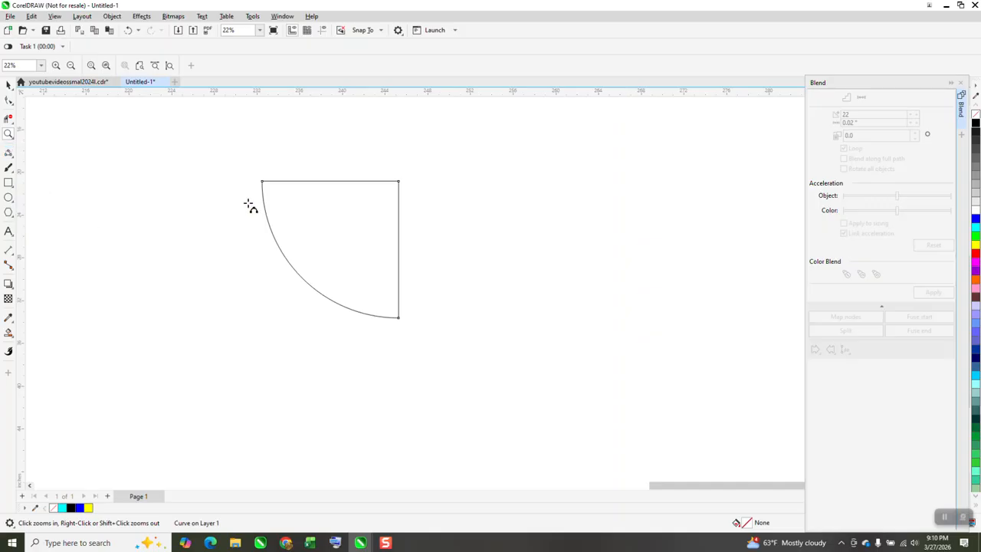
{"action": "left_click_drag", "start_coordinate": [399, 182], "coordinate": [263, 182]}
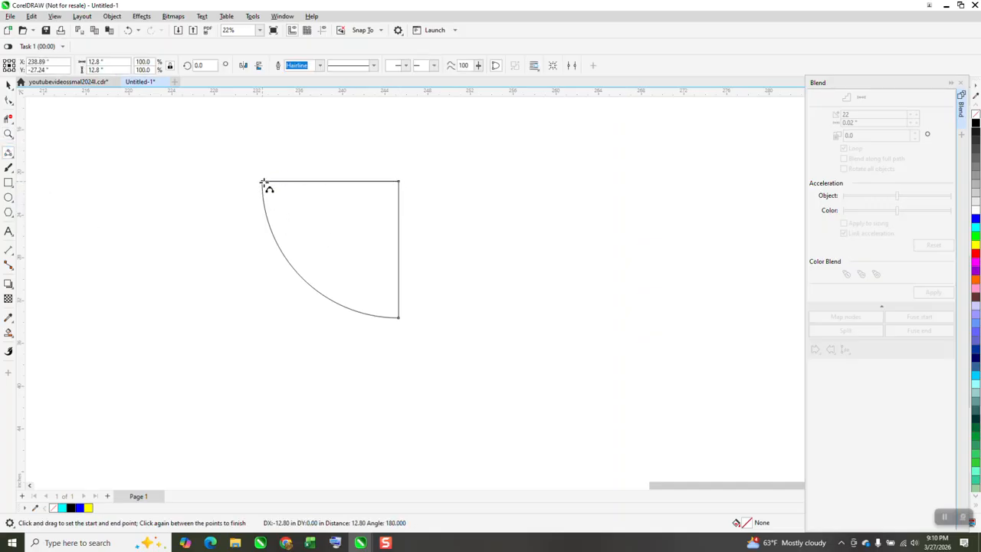
{"action": "left_click", "coordinate": [320, 241]}
{"action": "left_click_drag", "start_coordinate": [263, 183], "coordinate": [399, 318]}
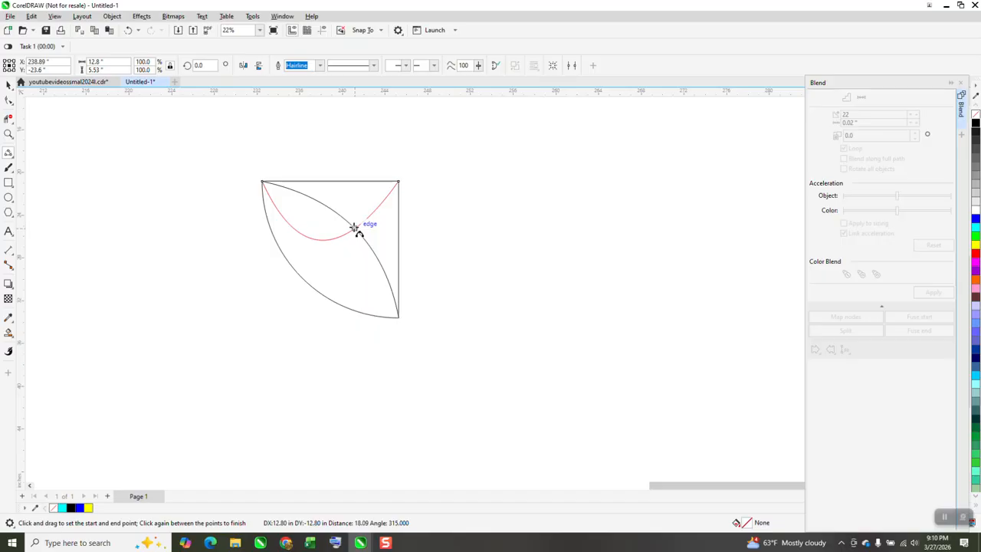
{"action": "left_click", "coordinate": [354, 228]}
- Move the quarter-circle outline horizontally 26 inches to the right, clear of the two red curves
{"action": "left_click", "coordinate": [8, 85]}
{"action": "left_click", "coordinate": [265, 141]}
{"action": "left_click", "coordinate": [368, 181]}
{"action": "left_click_drag", "start_coordinate": [368, 181], "coordinate": [646, 182]}
- Break the joined red curve at the corner node where its two arcs meet
{"action": "left_click_drag", "start_coordinate": [222, 126], "coordinate": [467, 326]}
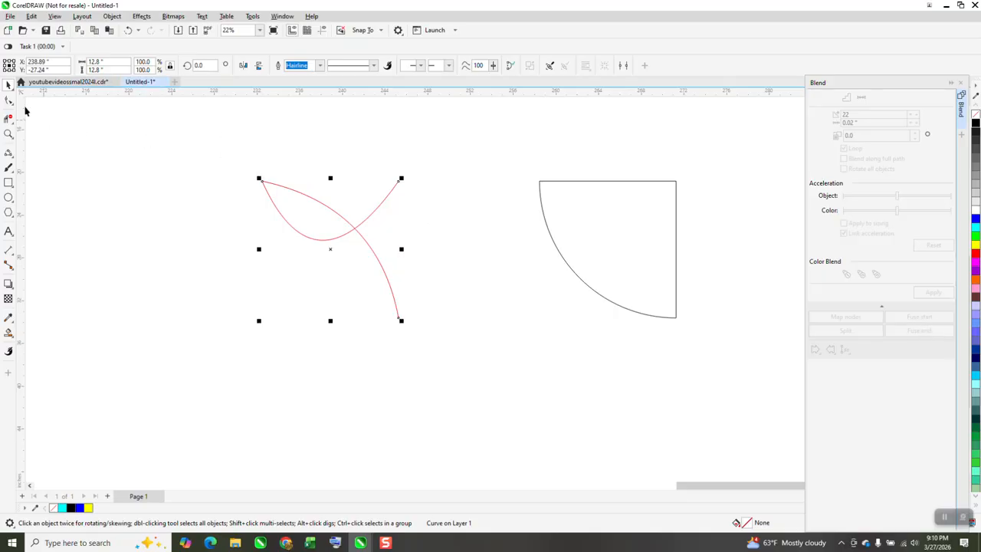
{"action": "left_click", "coordinate": [9, 101]}
{"action": "left_click", "coordinate": [280, 199]}
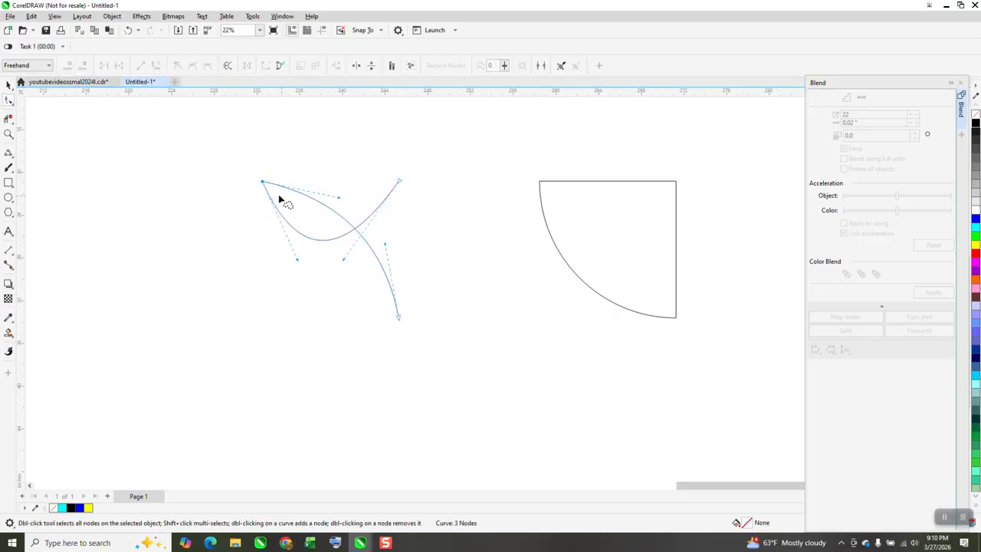
{"action": "right_click", "coordinate": [264, 184]}
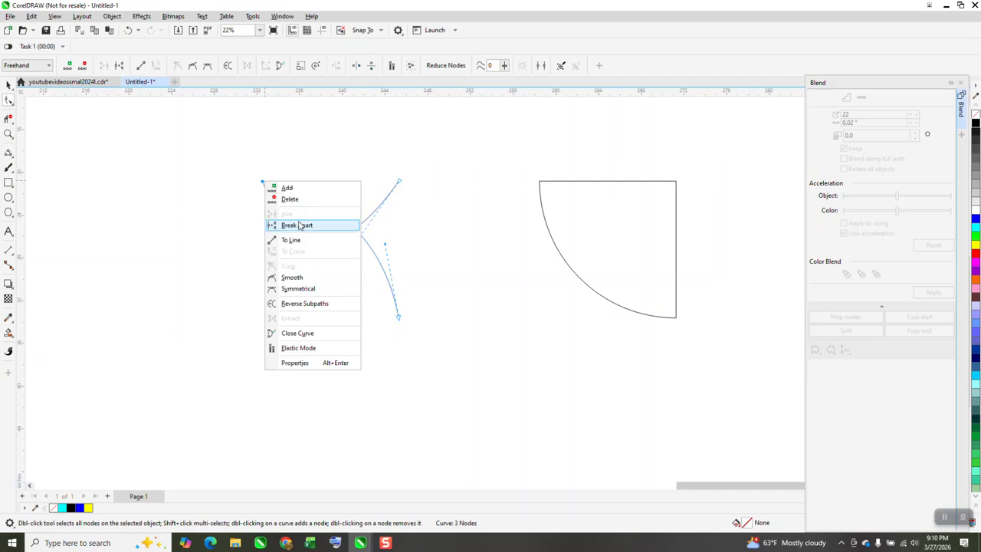
{"action": "left_click", "coordinate": [299, 224]}
- Break the red curve apart into separate objects, and blend the two arcs with 22 steps
{"action": "left_click", "coordinate": [9, 85]}
{"action": "left_click_drag", "start_coordinate": [200, 136], "coordinate": [473, 329]}
{"action": "left_click", "coordinate": [105, 19]}
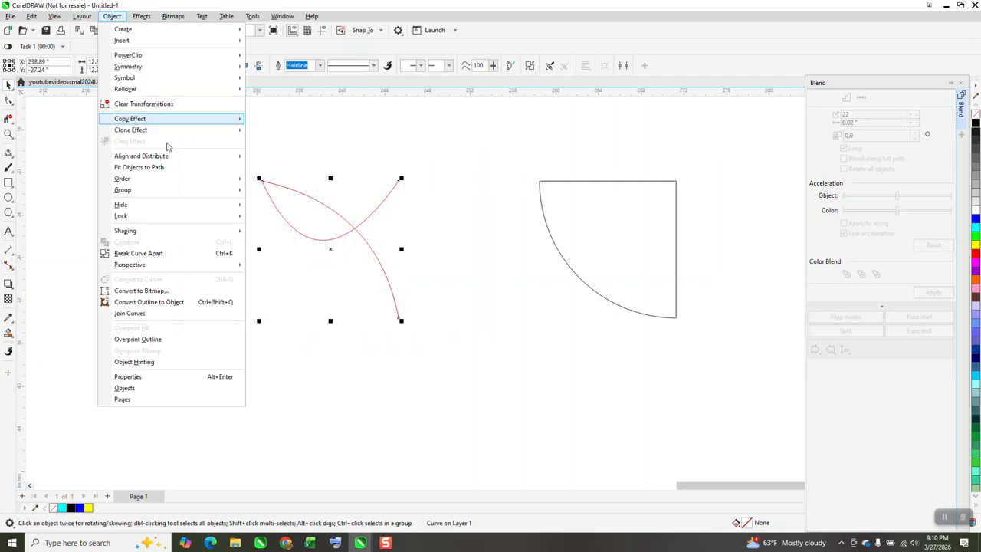
{"action": "left_click", "coordinate": [166, 254]}
{"action": "left_click_drag", "start_coordinate": [245, 139], "coordinate": [499, 350]}
{"action": "left_click", "coordinate": [933, 292]}
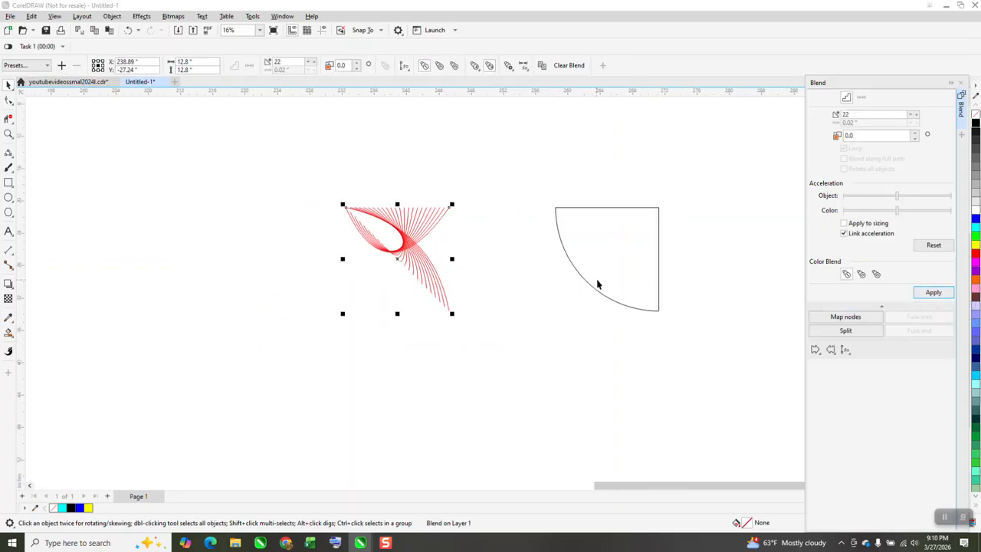
- Nudge the quarter-circle outline left toward the red blend, and return it to its place on the right
{"action": "left_click", "coordinate": [576, 269]}
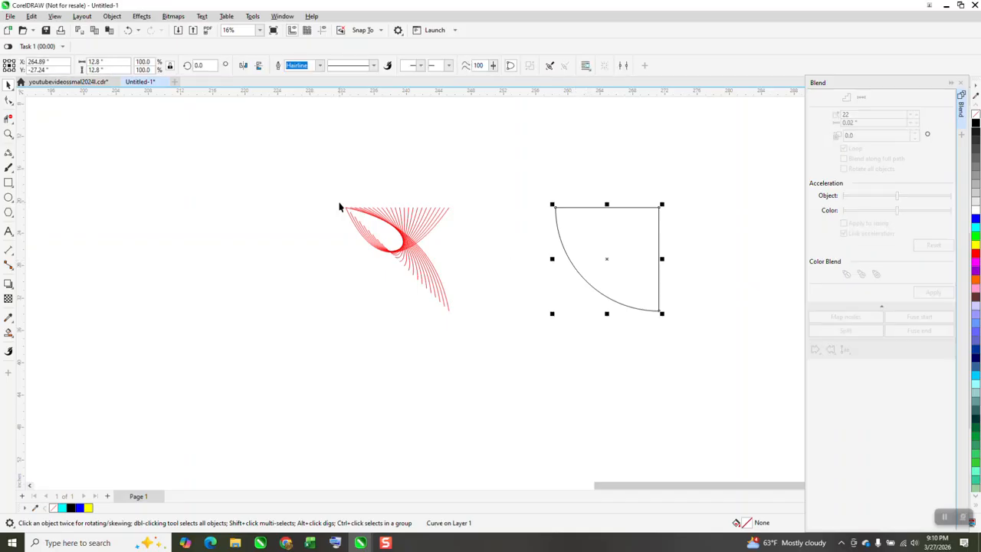
{"action": "left_click", "coordinate": [628, 263]}
{"action": "key", "text": "Left"}
{"action": "key", "text": "Left"}
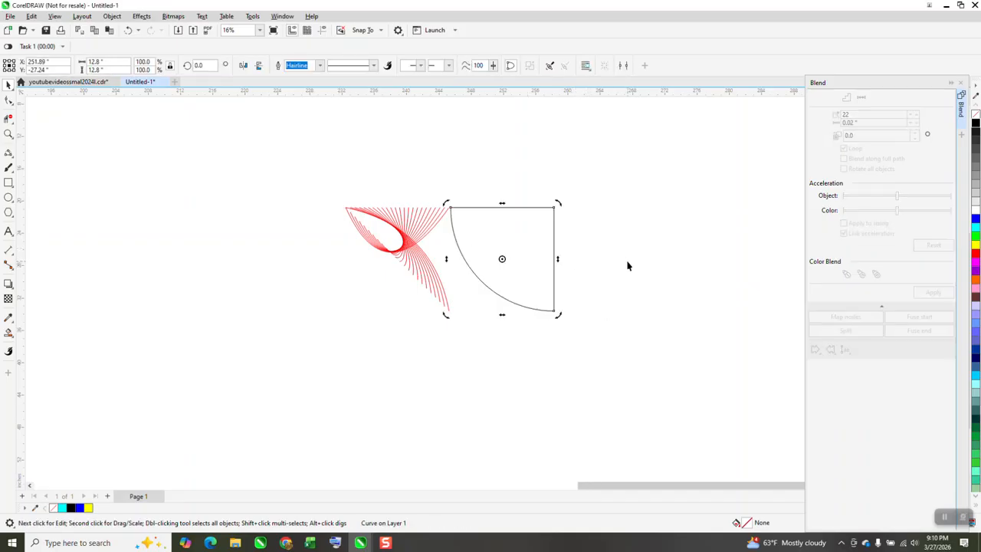
{"action": "key", "text": "Right"}
{"action": "key", "text": "Right"}
- Break the red blend apart, and group its resulting objects together
{"action": "left_click_drag", "start_coordinate": [310, 177], "coordinate": [505, 353]}
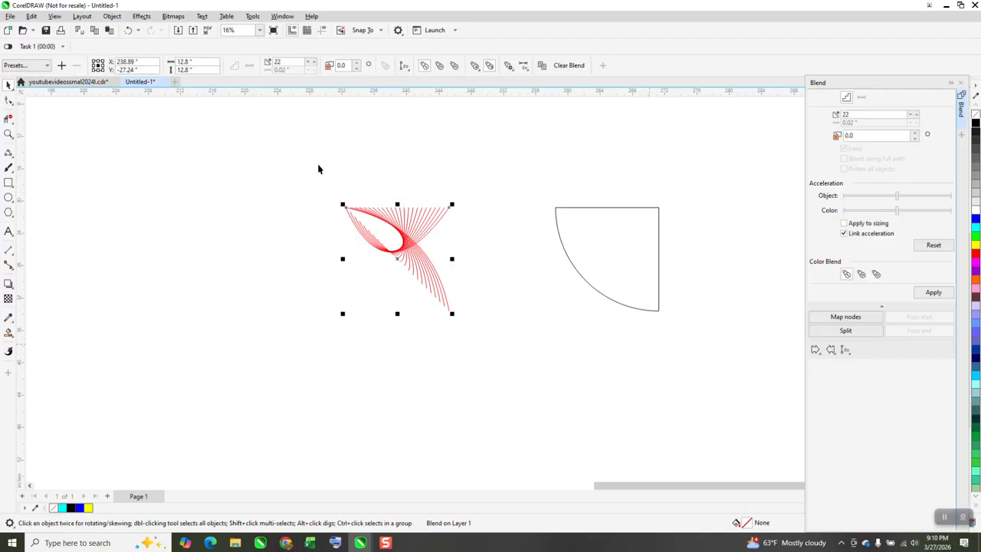
{"action": "left_click", "coordinate": [120, 18]}
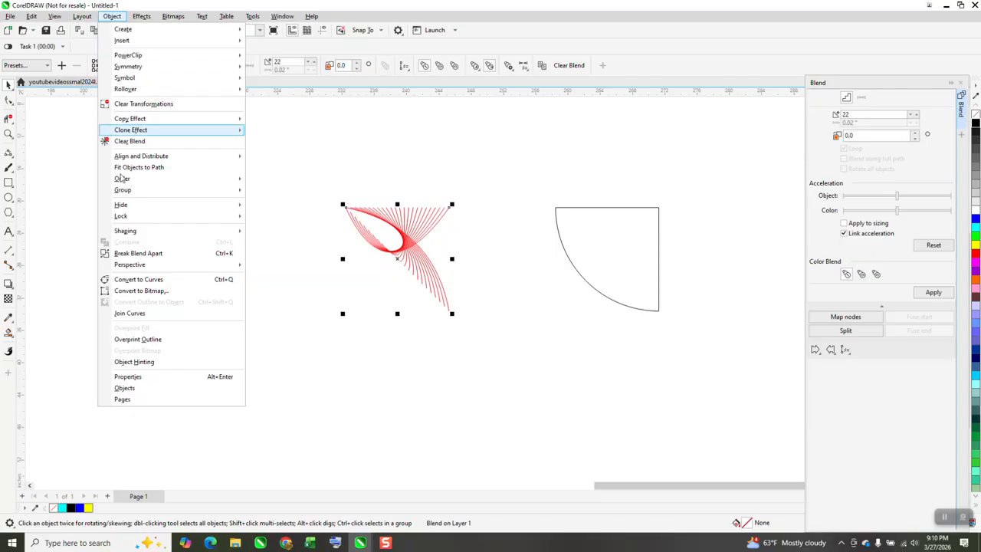
{"action": "left_click", "coordinate": [146, 255]}
{"action": "left_click_drag", "start_coordinate": [285, 175], "coordinate": [491, 328]}
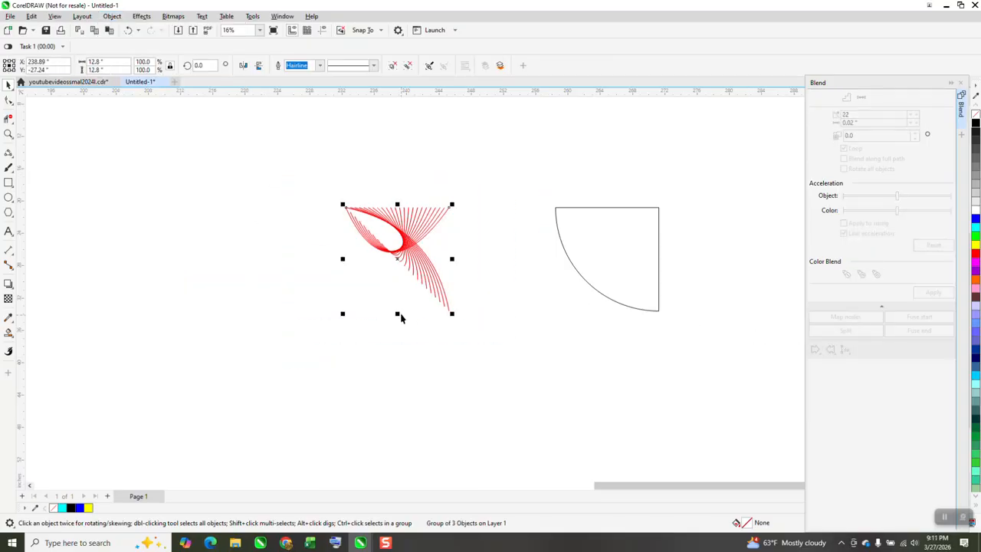
- Create a vertically mirrored copy of the red line group directly above it, sharing its upper edge
{"action": "left_click_drag", "start_coordinate": [397, 313], "coordinate": [405, 189]}
{"action": "left_click", "coordinate": [402, 209]}
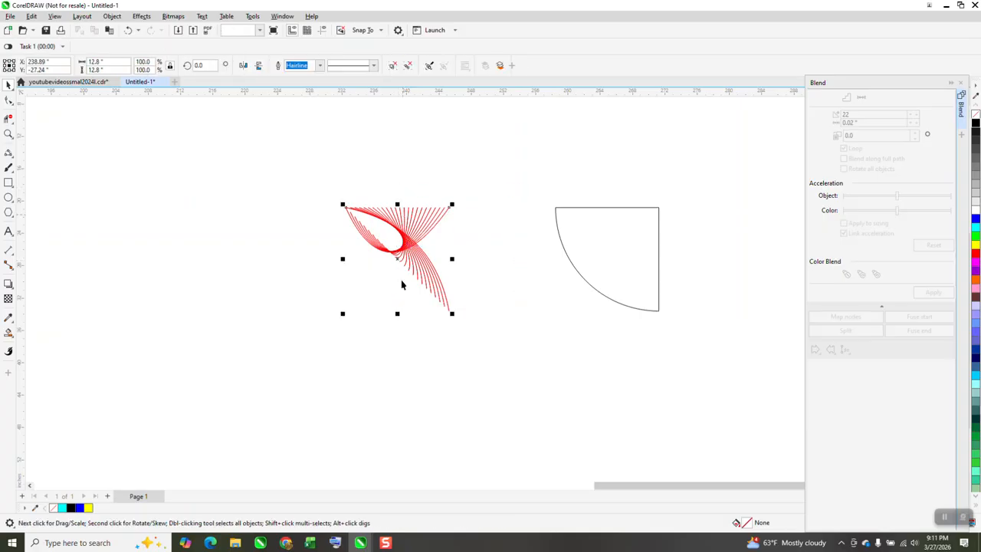
{"action": "left_click_drag", "start_coordinate": [397, 314], "coordinate": [397, 100]}
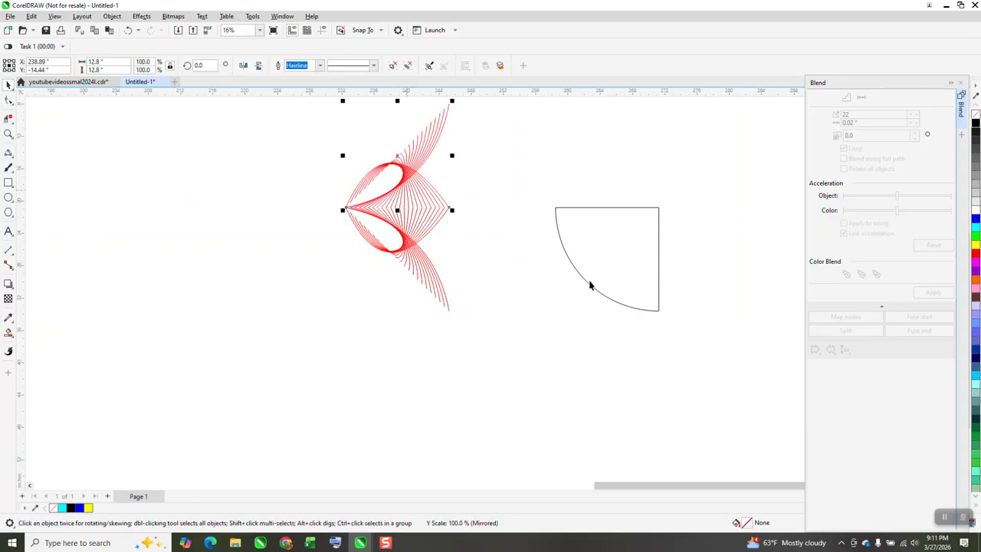
- Create a horizontally mirrored copy of both red line groups on their left, sharing their left edge
{"action": "scroll", "coordinate": [575, 298], "scroll_direction": "down", "scroll_amount": 1}
{"action": "scroll", "coordinate": [575, 298], "scroll_direction": "down", "scroll_amount": 1}
{"action": "left_click_drag", "start_coordinate": [539, 146], "coordinate": [520, 305]}
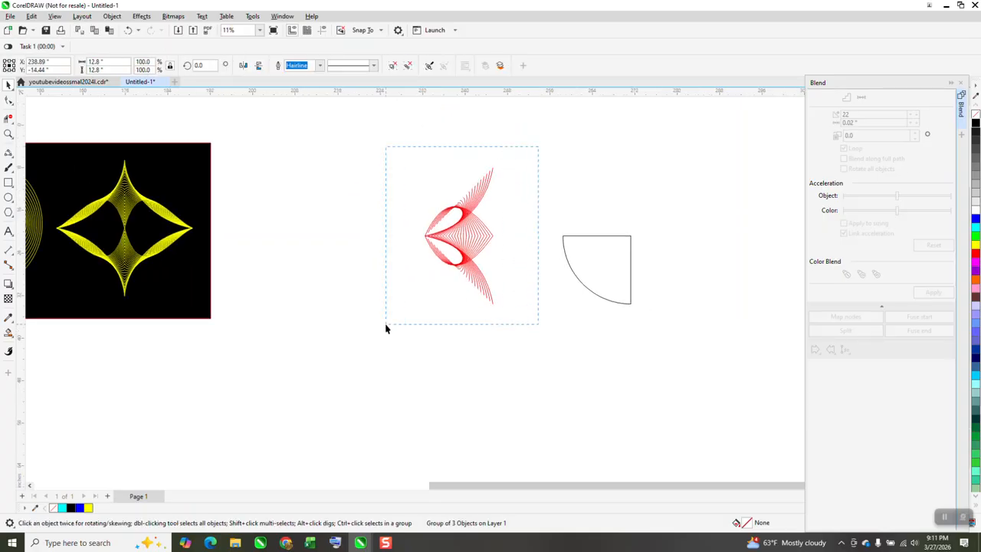
{"action": "left_click_drag", "start_coordinate": [385, 328], "coordinate": [390, 330]}
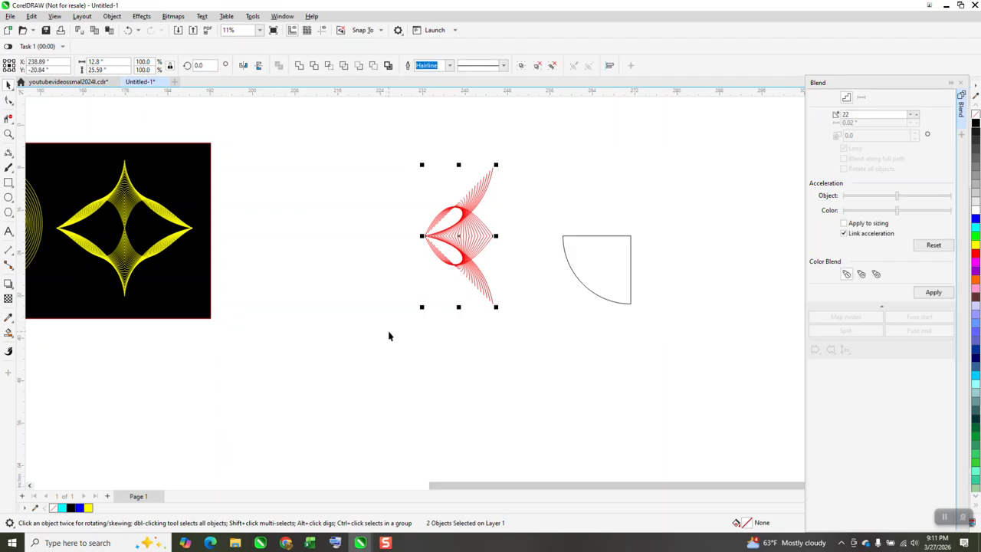
{"action": "left_click_drag", "start_coordinate": [495, 236], "coordinate": [404, 235]}
{"action": "right_click", "coordinate": [405, 235]}
{"action": "left_click", "coordinate": [440, 278]}
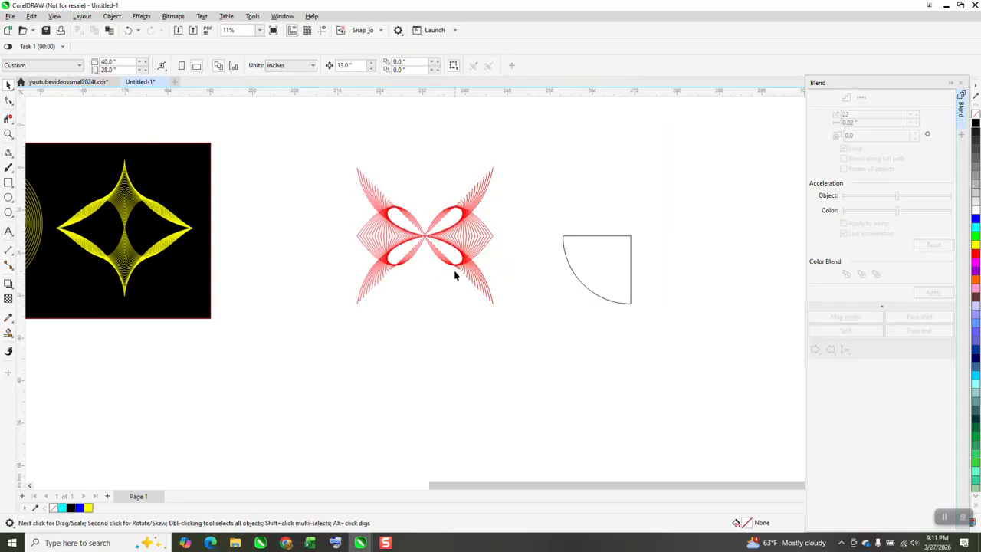
- Duplicate the two groups forming the right half of the red ornament and place the copy 26 inches directly below
{"action": "left_click", "coordinate": [463, 237]}
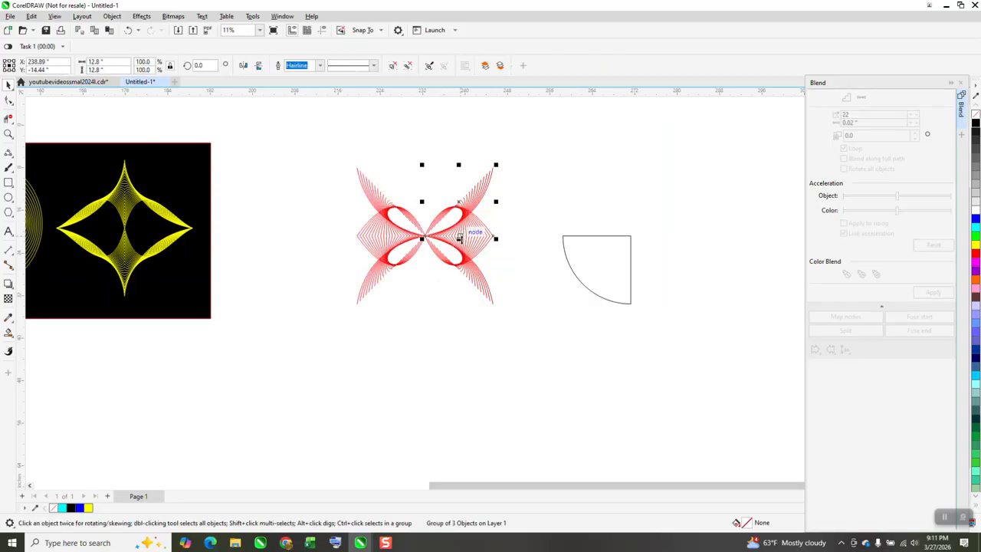
{"action": "left_click_drag", "start_coordinate": [412, 148], "coordinate": [521, 332]}
{"action": "key", "text": "KP_Add"}
{"action": "key", "text": "Down"}
{"action": "key", "text": "Down"}
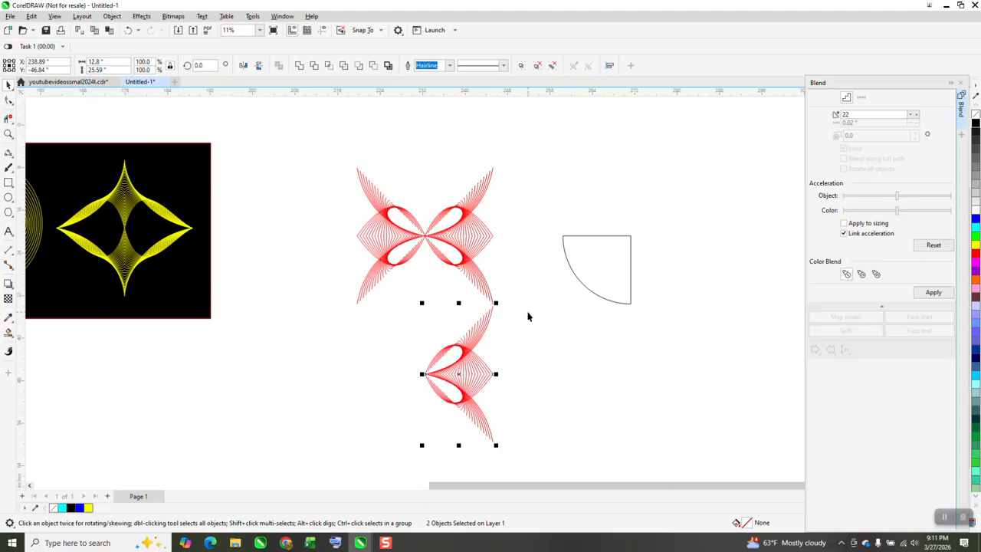
{"action": "key", "text": "Down"}
{"action": "left_click", "coordinate": [541, 314]}
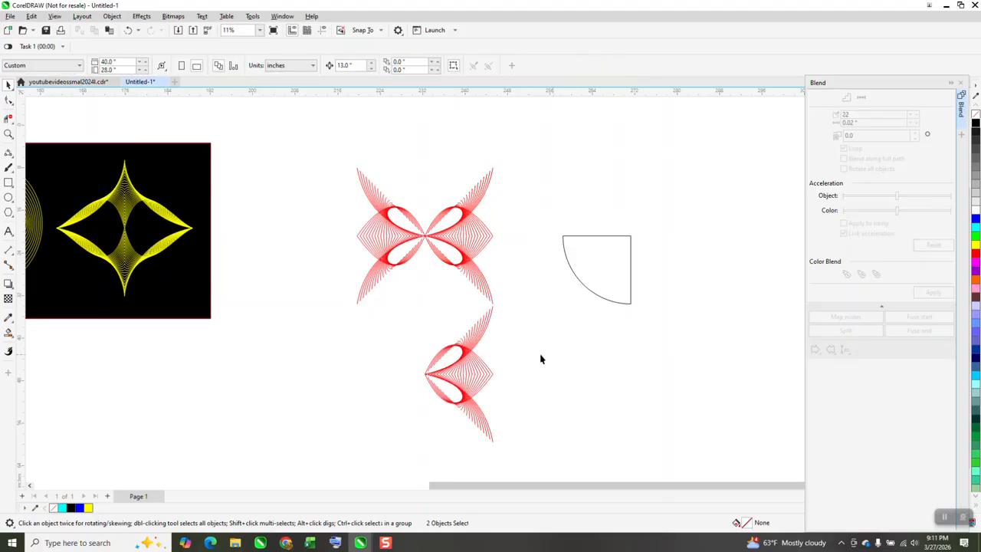
- Create a horizontally mirrored copy of the lower red half across its right edge to complete a diamond ornament
{"action": "left_click_drag", "start_coordinate": [577, 457], "coordinate": [580, 456]}
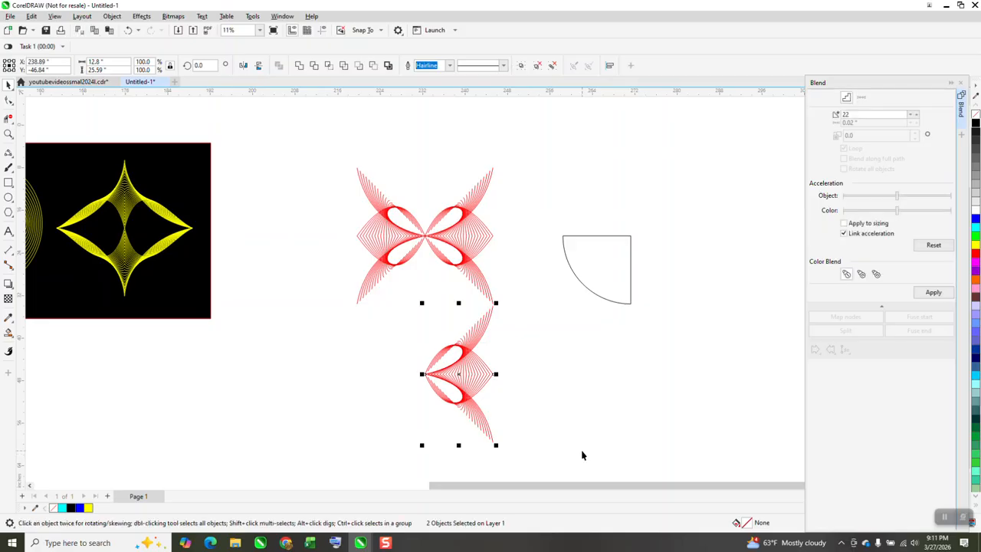
{"action": "left_click_drag", "start_coordinate": [422, 374], "coordinate": [496, 379]}
{"action": "scroll", "coordinate": [502, 361], "scroll_direction": "down", "scroll_amount": 2}
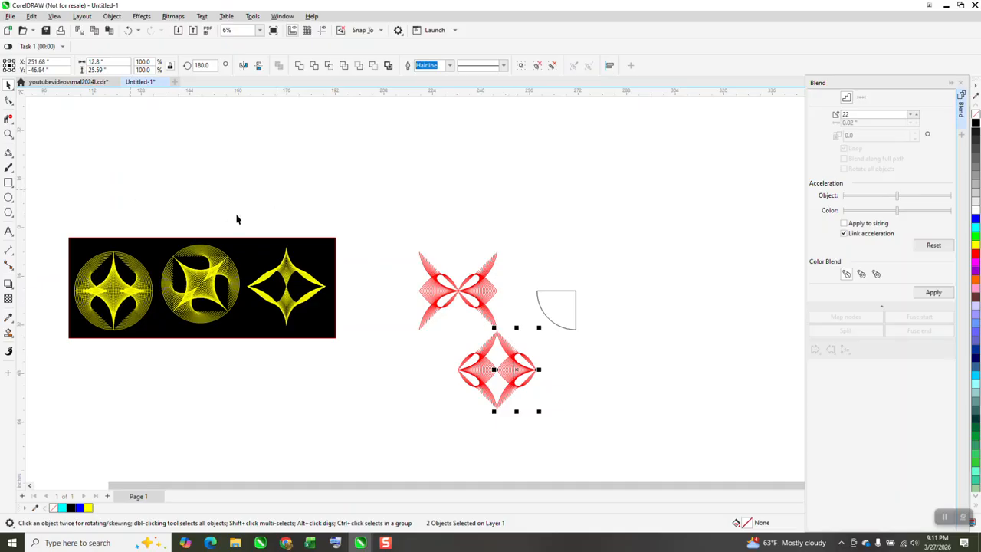
- Colour the outlines of the lower diamond ornament yellow, and move the black background rectangle behind it
{"action": "left_click_drag", "start_coordinate": [407, 317], "coordinate": [531, 398]}
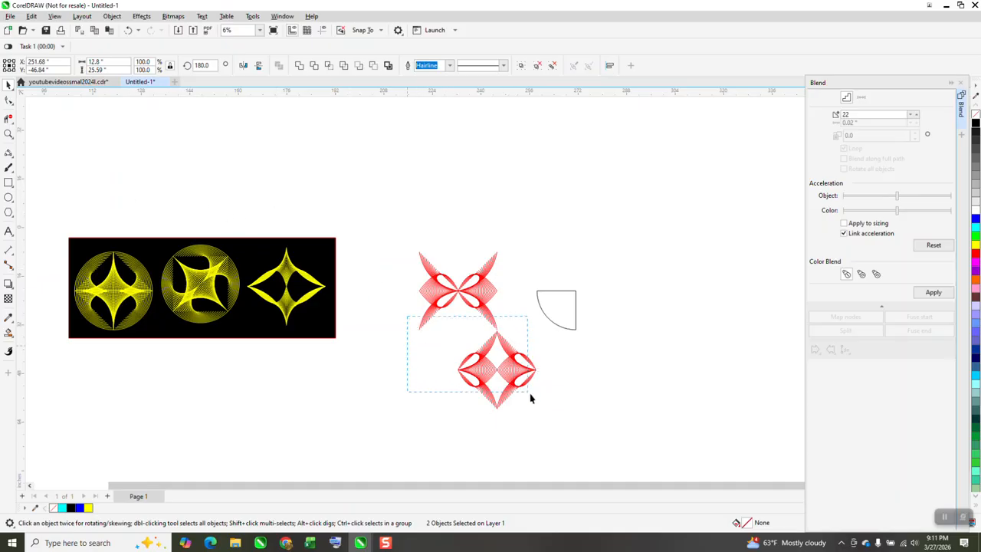
{"action": "right_click", "coordinate": [975, 245]}
{"action": "left_click_drag", "start_coordinate": [336, 313], "coordinate": [551, 390]}
{"action": "left_click", "coordinate": [8, 134]}
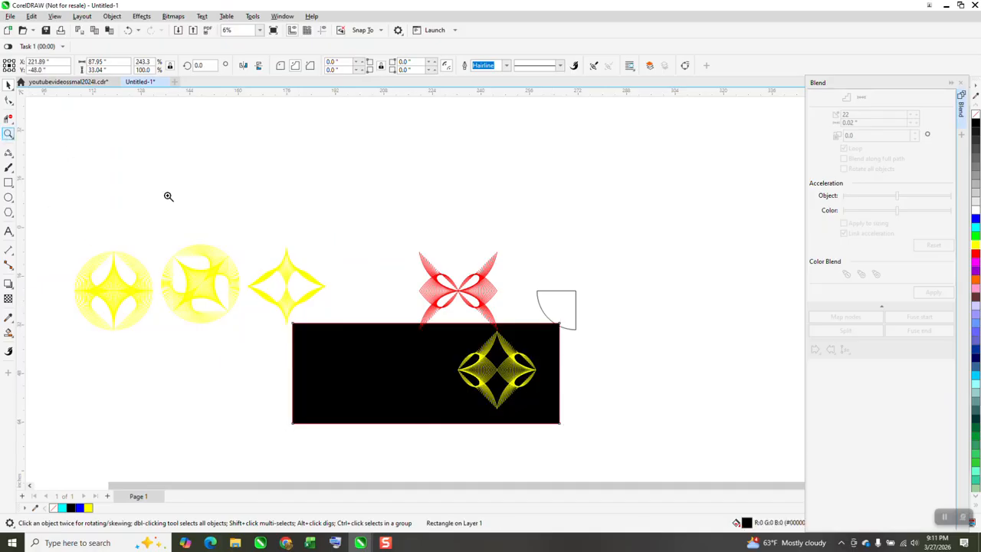
{"action": "left_click_drag", "start_coordinate": [429, 322], "coordinate": [568, 423]}
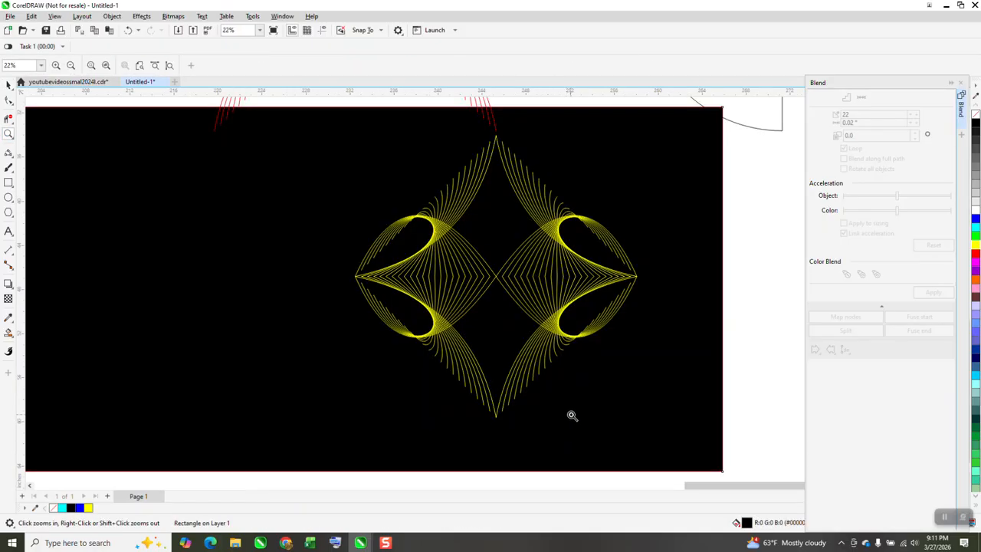
{"action": "scroll", "coordinate": [555, 399], "scroll_direction": "down", "scroll_amount": 3}
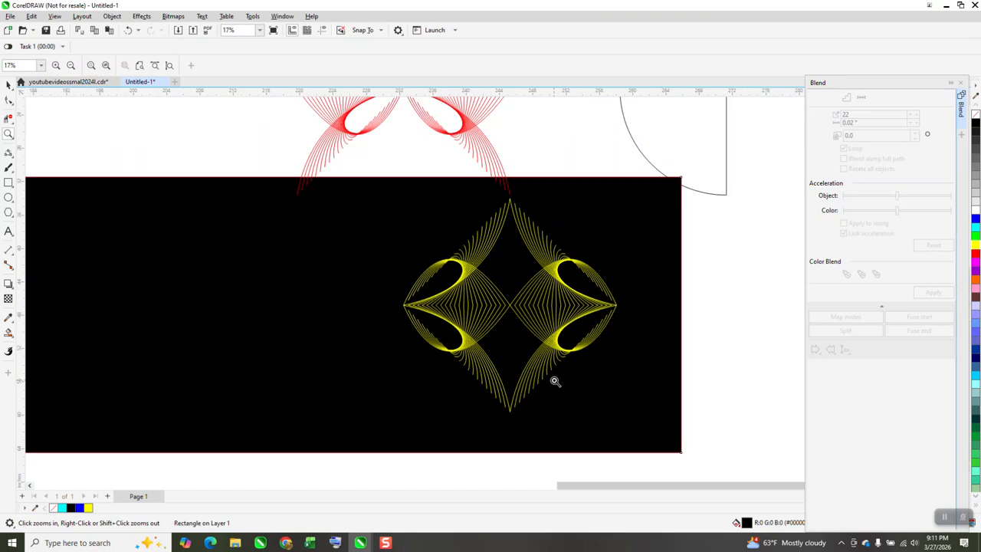
- Move the yellow four-pointed star ornament onto the black rectangle, to the left of the new diamond
{"action": "left_click", "coordinate": [7, 85]}
{"action": "left_click_drag", "start_coordinate": [228, 179], "coordinate": [272, 249]}
{"action": "left_click", "coordinate": [272, 249]}
{"action": "left_click_drag", "start_coordinate": [213, 193], "coordinate": [334, 296]}
{"action": "left_click_drag", "start_coordinate": [272, 247], "coordinate": [422, 344]}
- Delete the red X-shaped ornament above the black rectangle
{"action": "left_click_drag", "start_coordinate": [405, 195], "coordinate": [561, 301]}
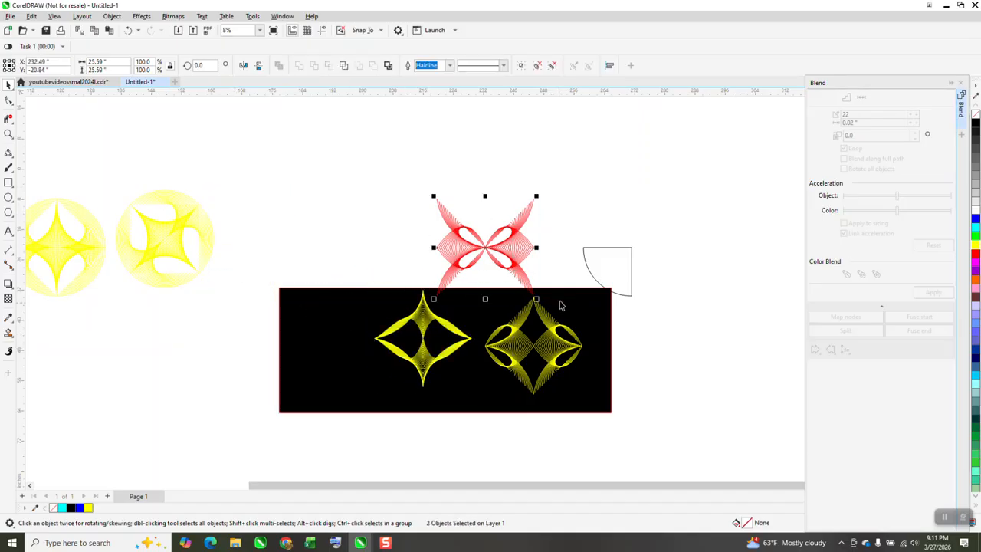
{"action": "key", "text": "Delete"}
{"action": "left_click", "coordinate": [9, 135]}
{"action": "left_click_drag", "start_coordinate": [329, 256], "coordinate": [646, 421]}
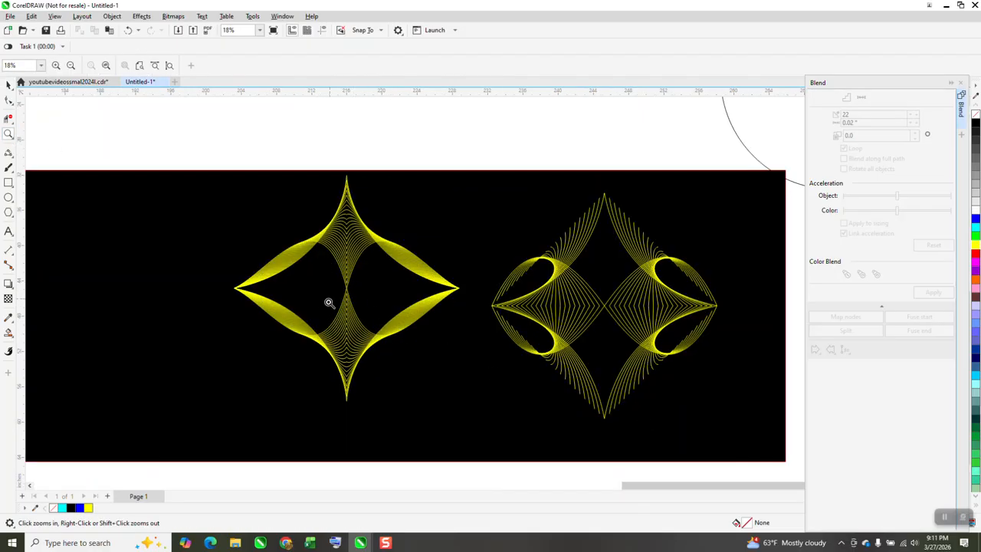
{"action": "scroll", "coordinate": [351, 315], "scroll_direction": "down", "scroll_amount": 3}
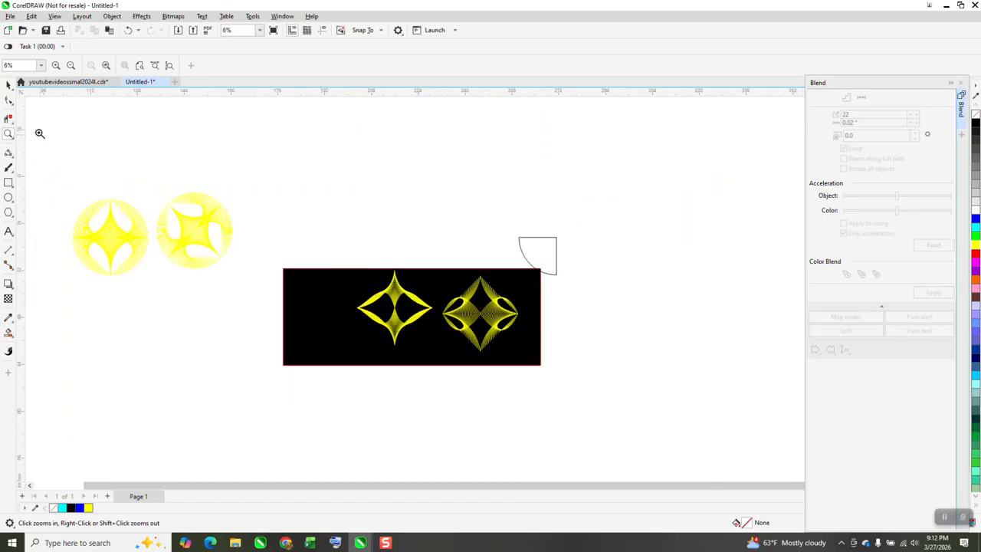
- Move the yellow circular swirl ornament onto the left end of the black rectangle, and inspect its lines up close
{"action": "left_click", "coordinate": [9, 86]}
{"action": "left_click", "coordinate": [193, 230]}
{"action": "left_click_drag", "start_coordinate": [193, 230], "coordinate": [325, 313]}
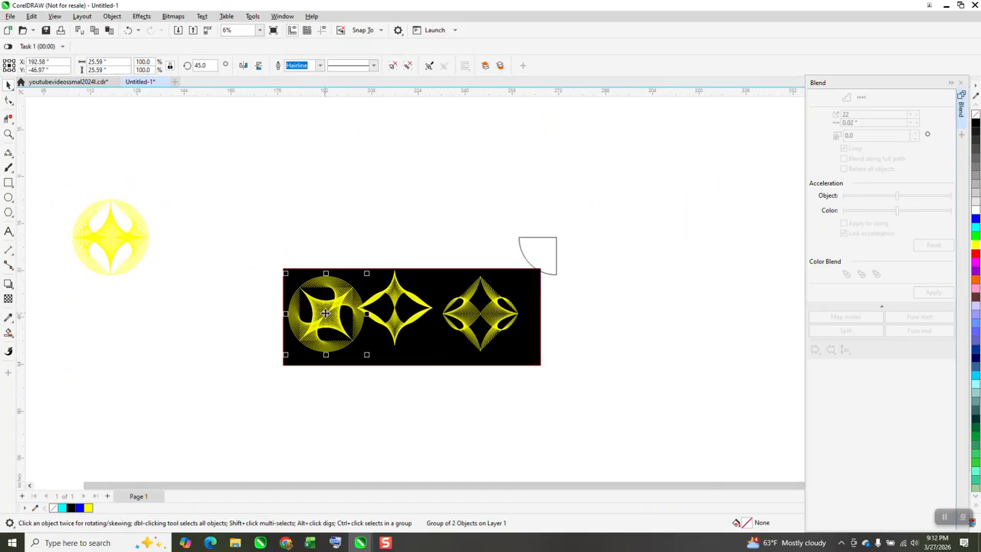
{"action": "left_click", "coordinate": [8, 134]}
{"action": "left_click_drag", "start_coordinate": [294, 256], "coordinate": [436, 380]}
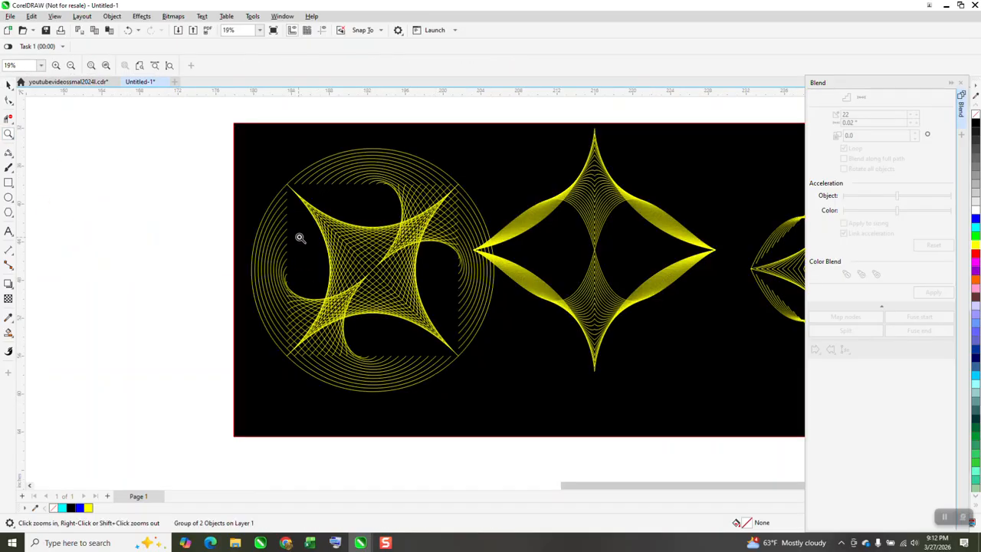
{"action": "left_click_drag", "start_coordinate": [249, 150], "coordinate": [499, 222]}
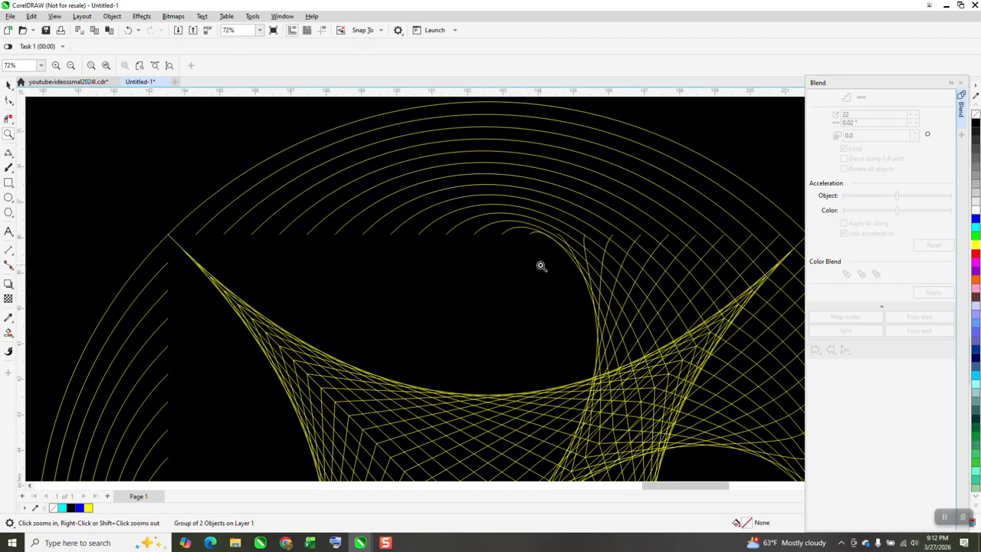
{"action": "scroll", "coordinate": [541, 265], "scroll_direction": "down", "scroll_amount": 4}
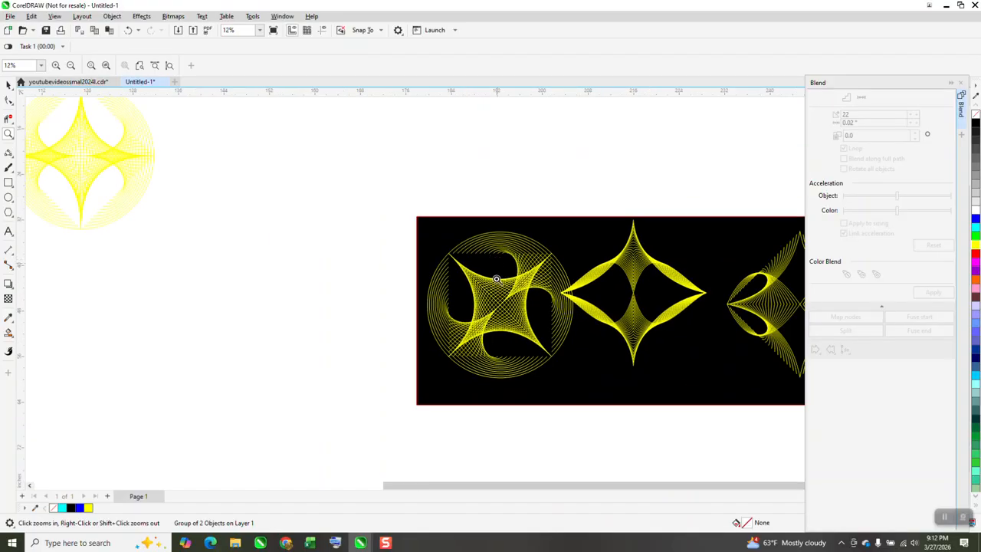
- Select the upper half of the four-pointed star ornament on the black rectangle
{"action": "scroll", "coordinate": [497, 279], "scroll_direction": "down", "scroll_amount": 1}
{"action": "scroll", "coordinate": [496, 302], "scroll_direction": "down", "scroll_amount": 1}
{"action": "left_click_drag", "start_coordinate": [529, 246], "coordinate": [725, 352]}
{"action": "left_click", "coordinate": [9, 85]}
{"action": "left_click", "coordinate": [254, 200]}
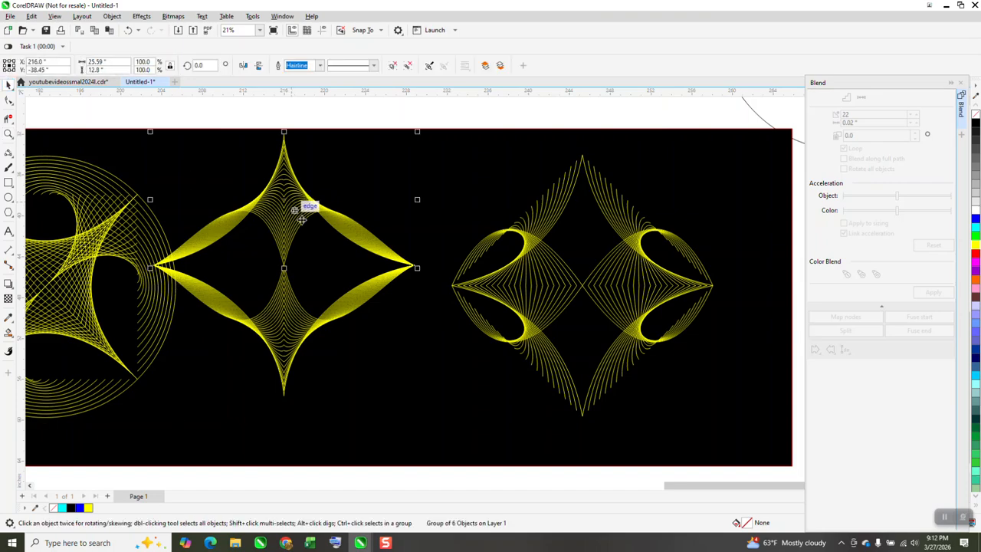